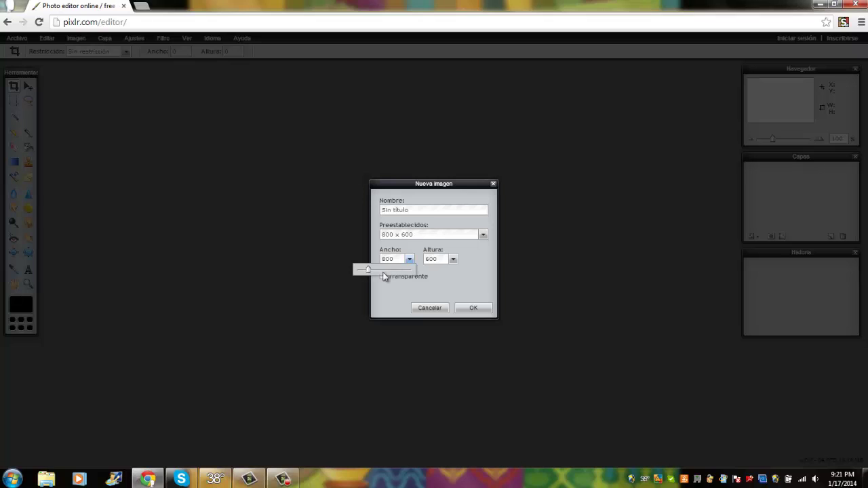
Step: Create a transparent 1920×1080 image and zoom out so the whole canvas fits
{"action": "left_click_drag", "start_coordinate": [385, 271], "coordinate": [415, 270]}
{"action": "left_click", "coordinate": [454, 259]}
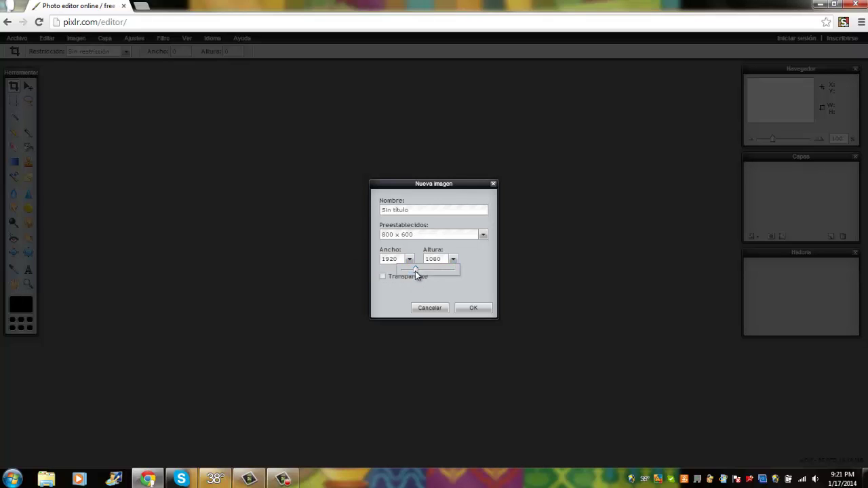
{"action": "left_click", "coordinate": [383, 277]}
{"action": "left_click", "coordinate": [473, 308]}
{"action": "left_click_drag", "start_coordinate": [765, 145], "coordinate": [762, 140]}
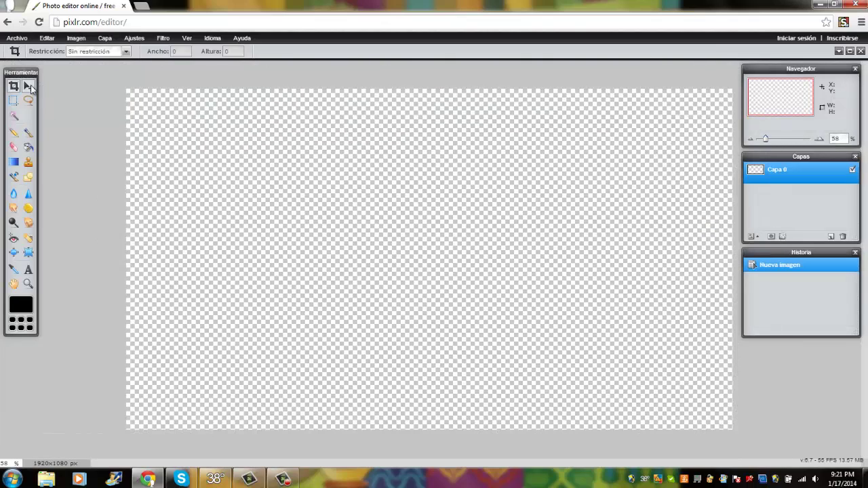
Step: Open the Pokémon collage image and select all of it
{"action": "left_click", "coordinate": [28, 86]}
{"action": "left_click", "coordinate": [17, 38]}
{"action": "left_click", "coordinate": [27, 59]}
{"action": "scroll", "coordinate": [428, 94], "scroll_direction": "down", "scroll_amount": 5}
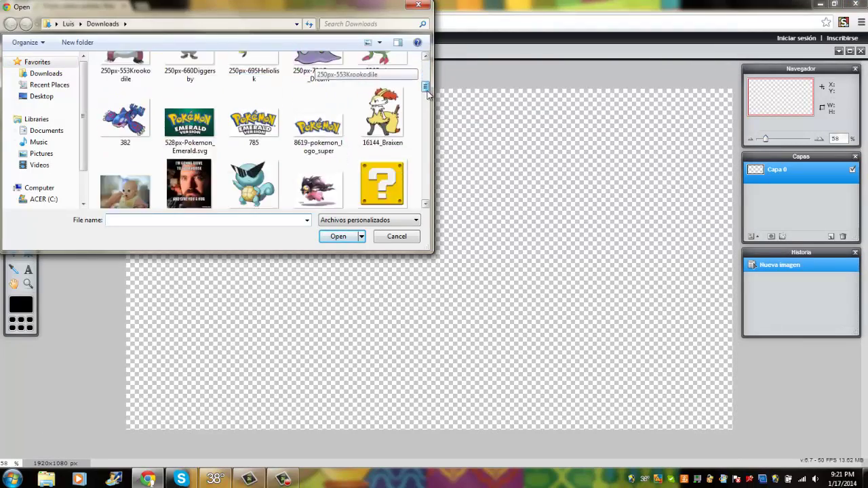
{"action": "left_click_drag", "start_coordinate": [428, 91], "coordinate": [428, 161]}
{"action": "double_click", "coordinate": [374, 74]}
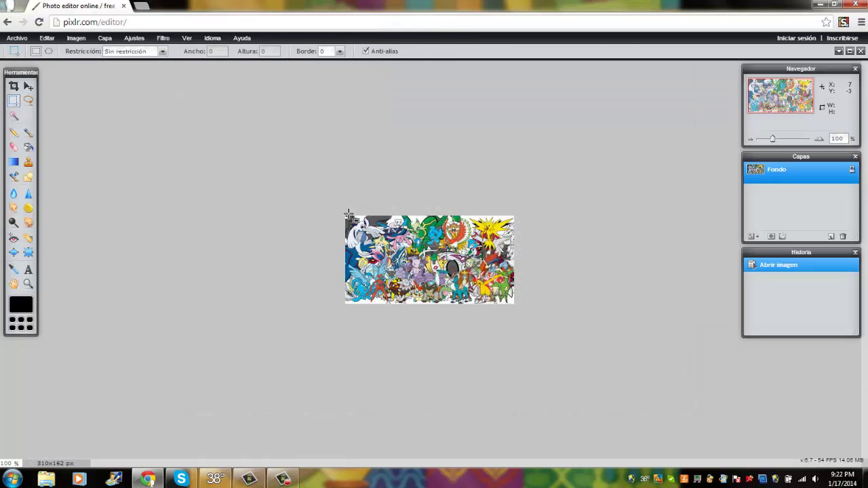
{"action": "left_click_drag", "start_coordinate": [503, 303], "coordinate": [517, 305]}
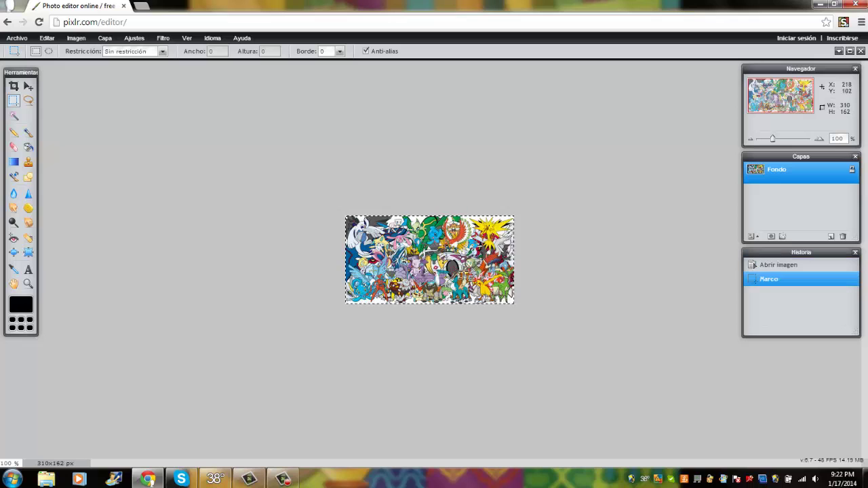
Step: Paste the collage into the new image, stretch it to fill the canvas, and add an empty layer
{"action": "left_click", "coordinate": [28, 87]}
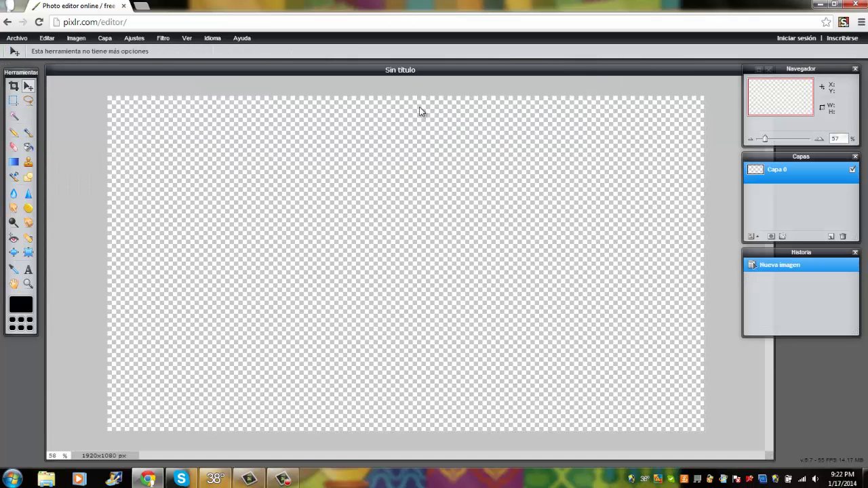
{"action": "left_click", "coordinate": [46, 38]}
{"action": "left_click", "coordinate": [64, 103]}
{"action": "left_click", "coordinate": [46, 38]}
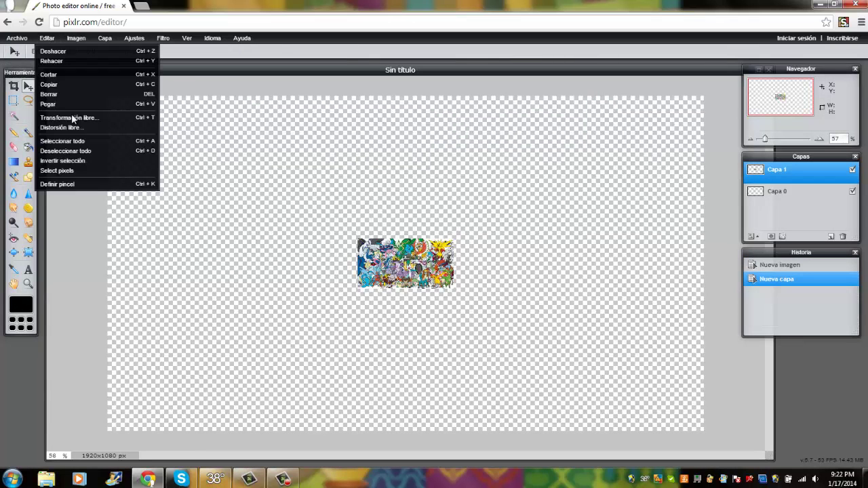
{"action": "left_click", "coordinate": [70, 117]}
{"action": "mouse_move", "coordinate": [356, 290]}
{"action": "left_mouse_down"}
{"action": "mouse_move", "coordinate": [211, 374]}
{"action": "mouse_move", "coordinate": [152, 442]}
{"action": "mouse_move", "coordinate": [104, 433]}
{"action": "left_mouse_up"}
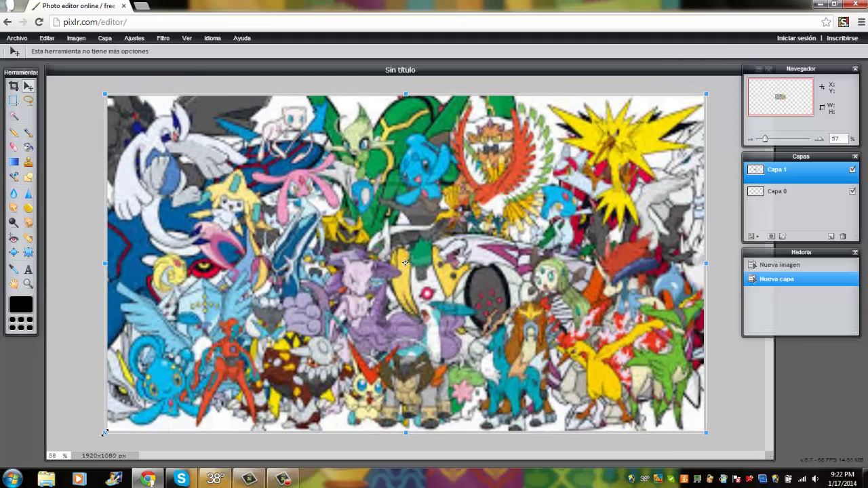
{"action": "left_click", "coordinate": [56, 410]}
{"action": "left_click", "coordinate": [387, 274]}
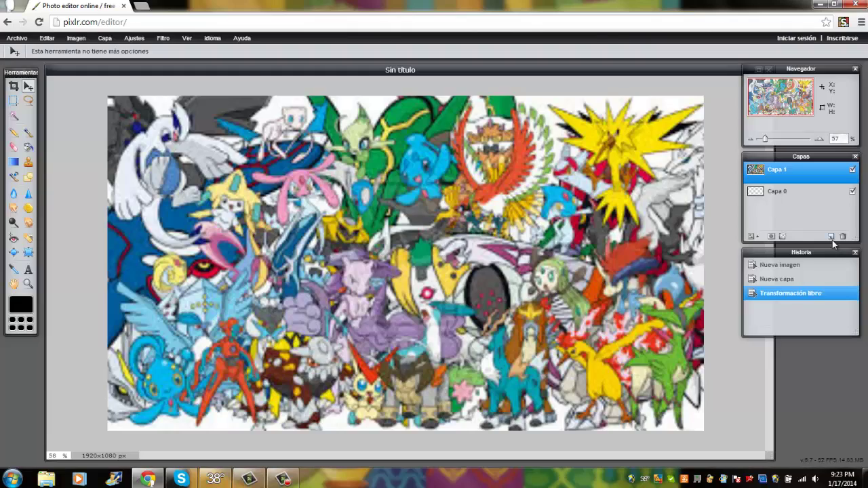
{"action": "left_click", "coordinate": [831, 237]}
{"action": "left_click", "coordinate": [17, 38]}
Step: Open the red sunburst image, select all of it and copy it
{"action": "left_click", "coordinate": [28, 64]}
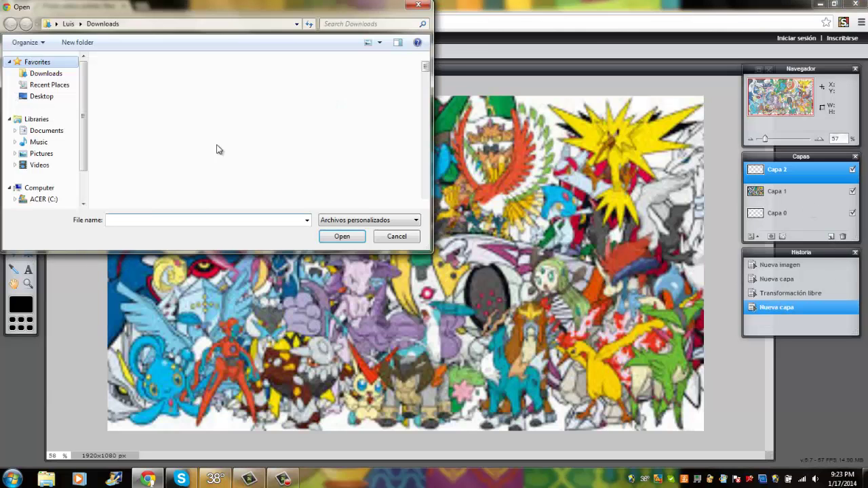
{"action": "double_click", "coordinate": [131, 194]}
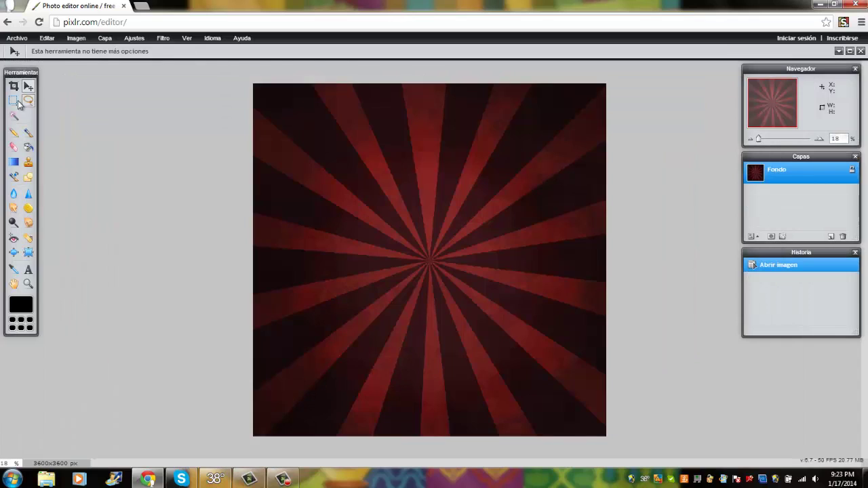
{"action": "left_click_drag", "start_coordinate": [250, 82], "coordinate": [601, 438]}
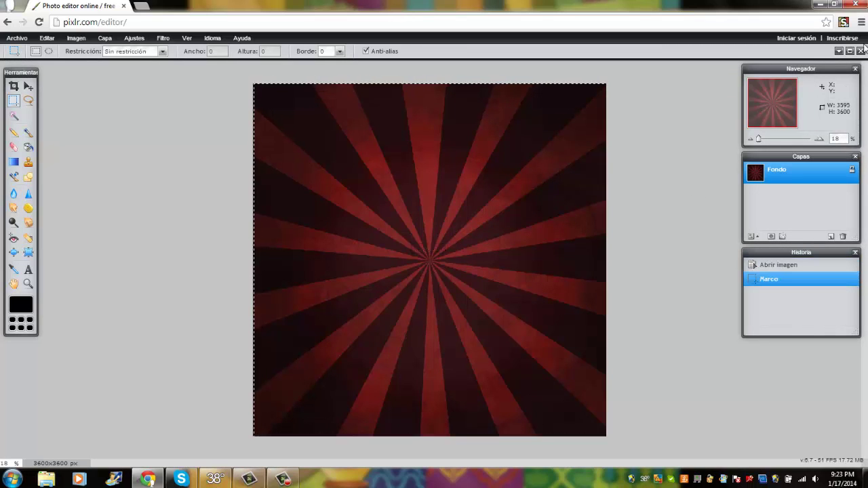
{"action": "key", "text": "ctrl+s"}
{"action": "left_click", "coordinate": [410, 273]}
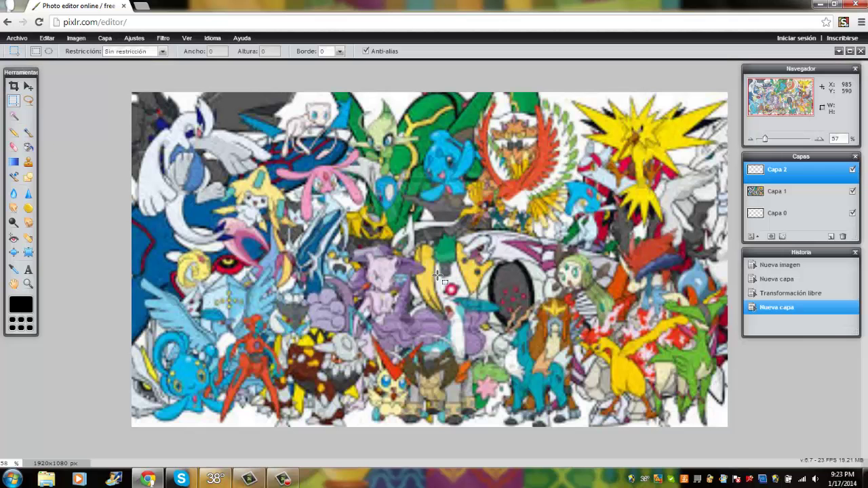
Step: Paste the sunburst over the collage and lower its layer opacity to 94
{"action": "left_click", "coordinate": [47, 38]}
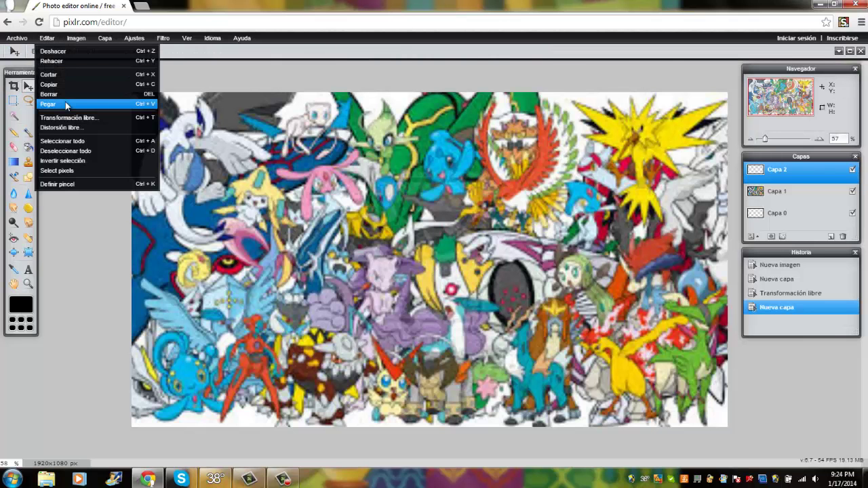
{"action": "left_click", "coordinate": [65, 102]}
{"action": "left_click_drag", "start_coordinate": [470, 291], "coordinate": [461, 283]}
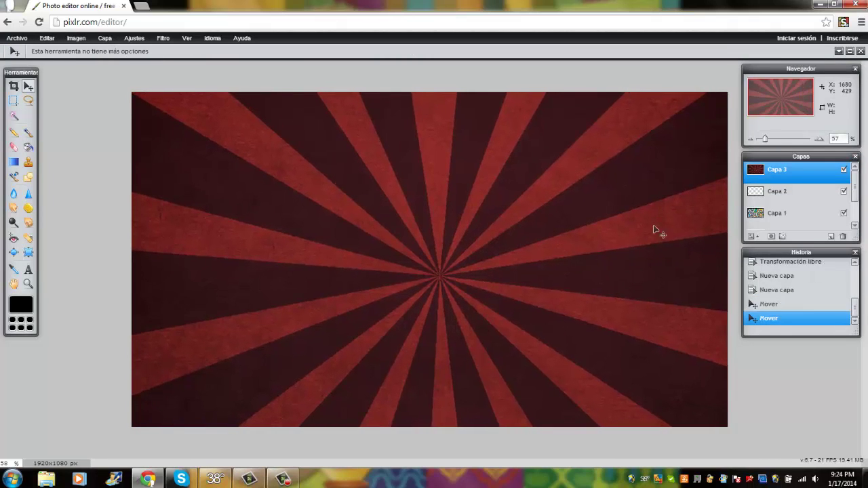
{"action": "left_click", "coordinate": [752, 236]}
{"action": "mouse_move", "coordinate": [830, 209]}
{"action": "left_mouse_down"}
{"action": "mouse_move", "coordinate": [816, 214]}
{"action": "mouse_move", "coordinate": [831, 214]}
{"action": "left_mouse_up"}
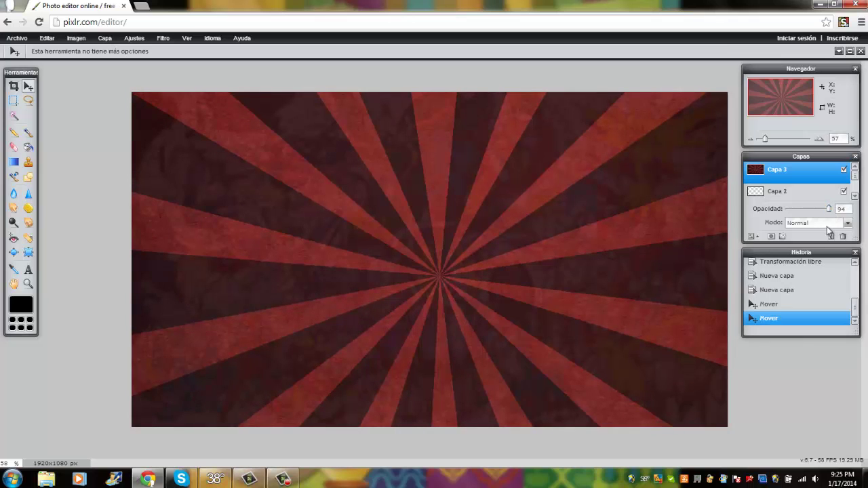
Step: On a new layer, draw a large centred black filled rectangle, leaving a sunburst border
{"action": "left_click", "coordinate": [831, 237]}
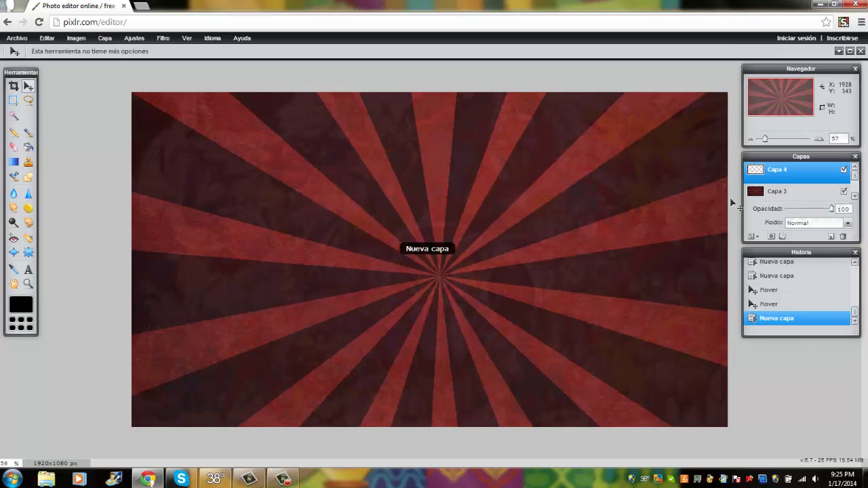
{"action": "left_click", "coordinate": [28, 177]}
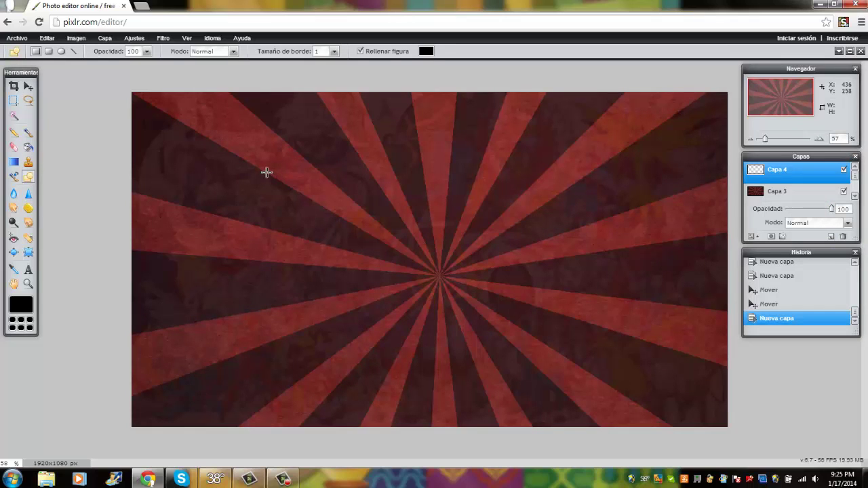
{"action": "left_click_drag", "start_coordinate": [242, 142], "coordinate": [616, 378]}
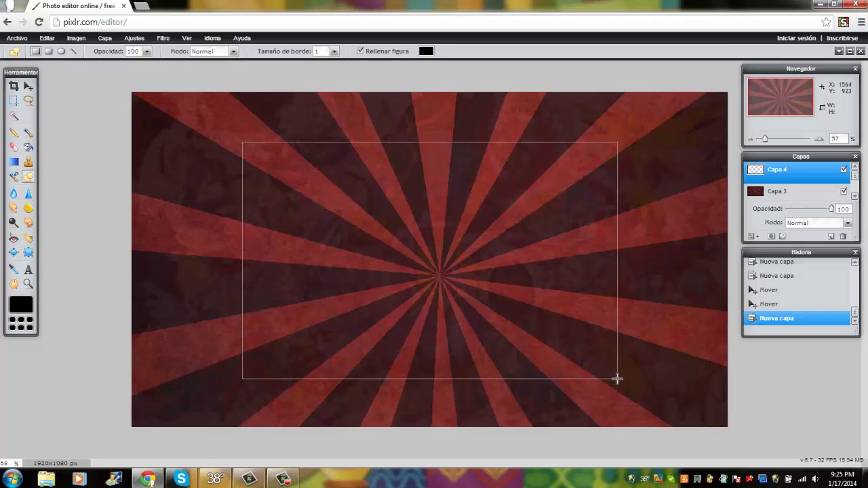
{"action": "left_click_drag", "start_coordinate": [617, 378], "coordinate": [623, 375]}
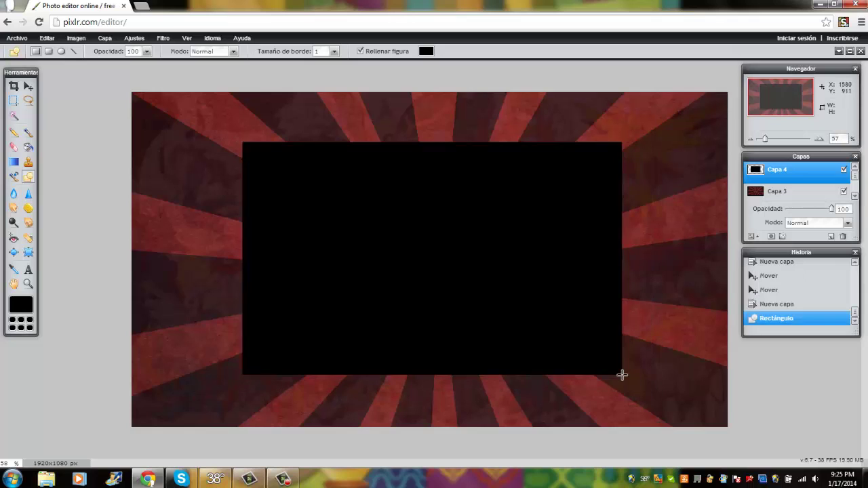
{"action": "key", "text": "ctrl+z"}
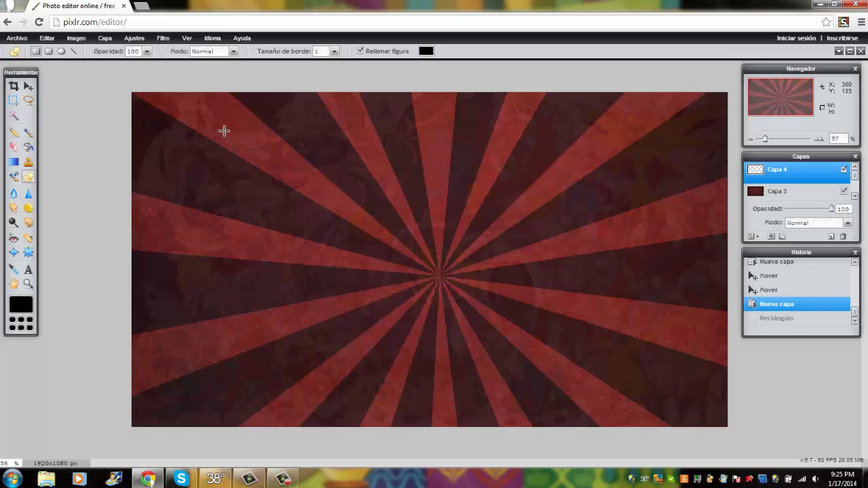
{"action": "left_click_drag", "start_coordinate": [224, 131], "coordinate": [640, 378]}
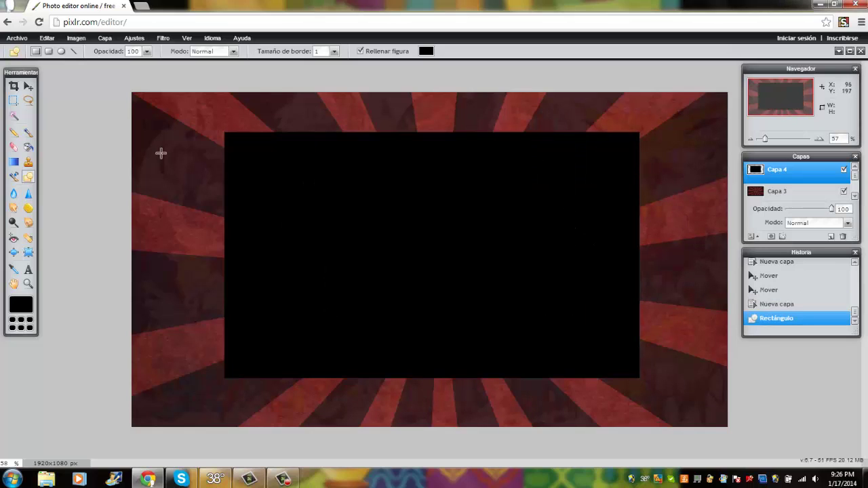
{"action": "left_click", "coordinate": [27, 86]}
{"action": "left_click", "coordinate": [46, 38]}
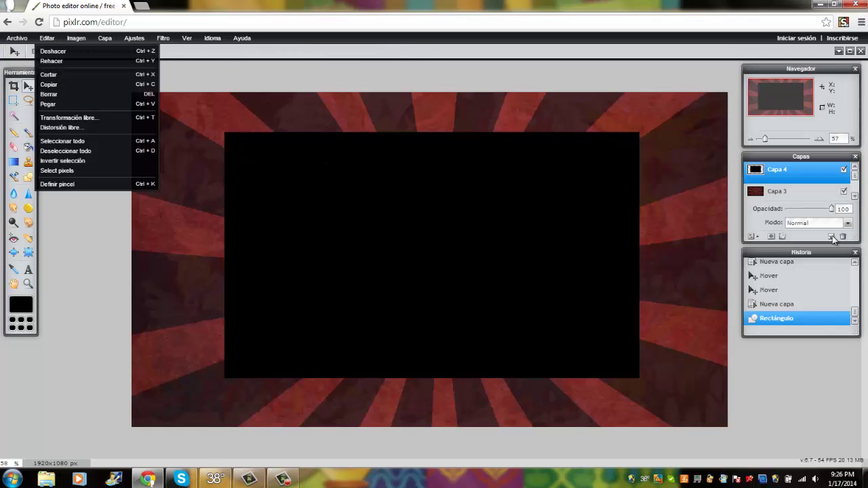
Step: Add an empty layer and open the Poké Ball image
{"action": "left_click", "coordinate": [61, 94]}
{"action": "left_click", "coordinate": [17, 38]}
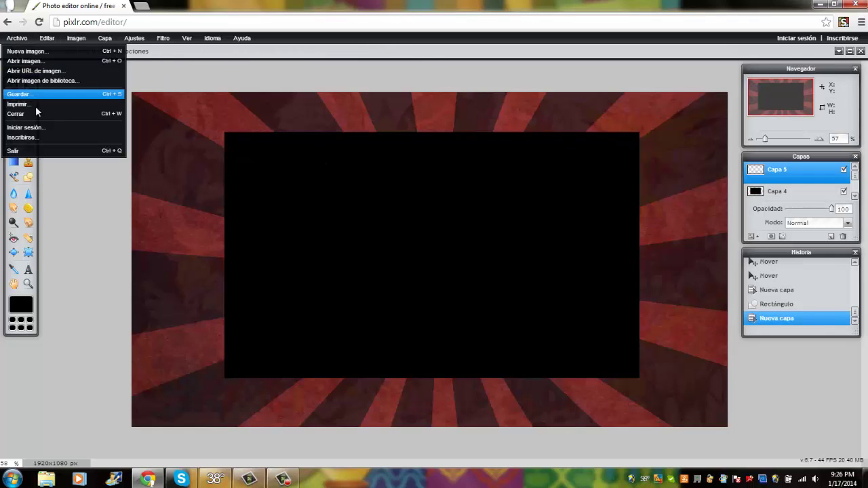
{"action": "left_click", "coordinate": [27, 59]}
{"action": "scroll", "coordinate": [383, 116], "scroll_direction": "down", "scroll_amount": 5}
{"action": "scroll", "coordinate": [384, 122], "scroll_direction": "down", "scroll_amount": 5}
{"action": "scroll", "coordinate": [383, 129], "scroll_direction": "down", "scroll_amount": 5}
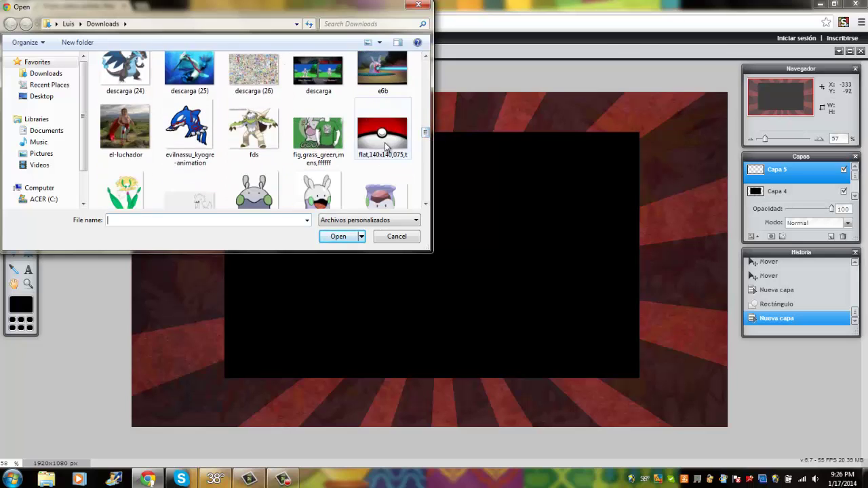
{"action": "scroll", "coordinate": [407, 142], "scroll_direction": "down", "scroll_amount": 5}
{"action": "scroll", "coordinate": [427, 154], "scroll_direction": "down", "scroll_amount": 5}
{"action": "double_click", "coordinate": [140, 125]}
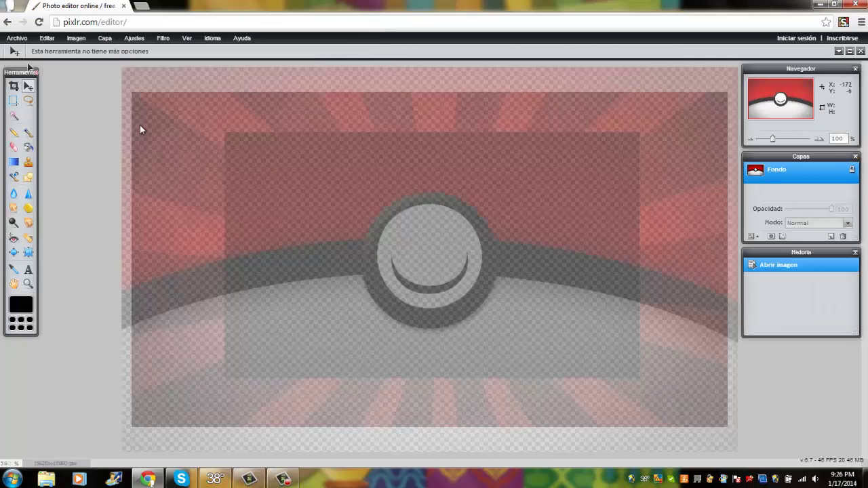
Step: Marquee-select the area around the Poké Ball and copy it
{"action": "left_click", "coordinate": [13, 100]}
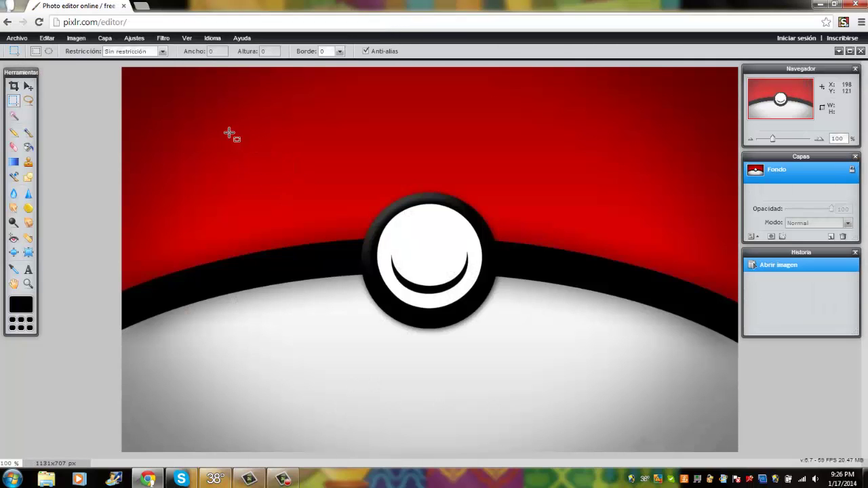
{"action": "left_click_drag", "start_coordinate": [230, 133], "coordinate": [620, 417]}
{"action": "key", "text": "ctrl+z"}
{"action": "left_click_drag", "start_coordinate": [241, 125], "coordinate": [622, 429]}
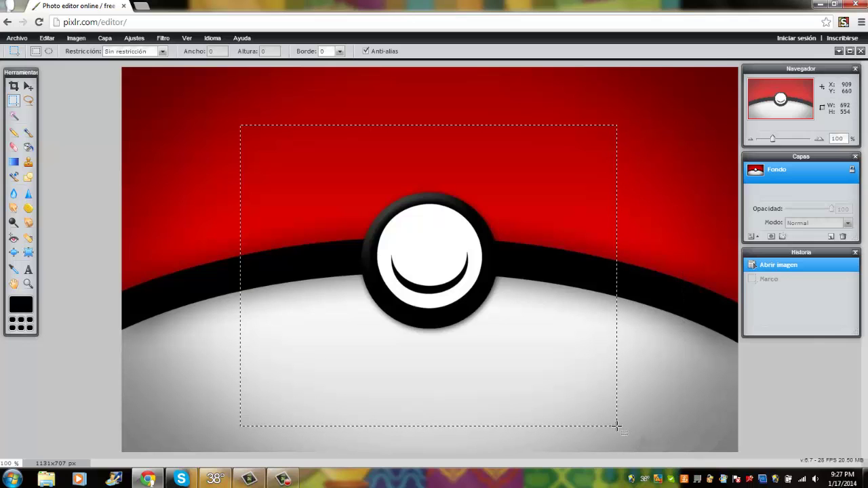
{"action": "left_click_drag", "start_coordinate": [621, 429], "coordinate": [617, 426]}
{"action": "key", "text": "ctrl+c"}
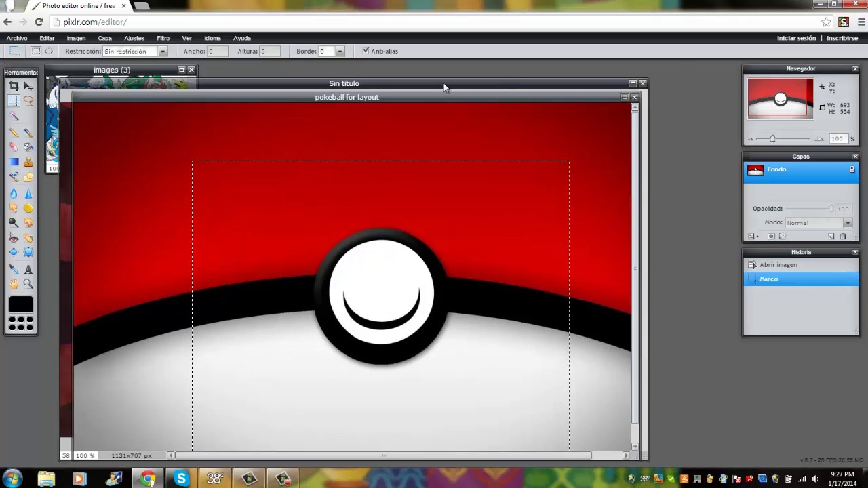
Step: Paste the Poké Ball as a new layer into the sunburst layout
{"action": "left_click", "coordinate": [444, 86]}
{"action": "left_click", "coordinate": [630, 84]}
{"action": "left_click", "coordinate": [28, 87]}
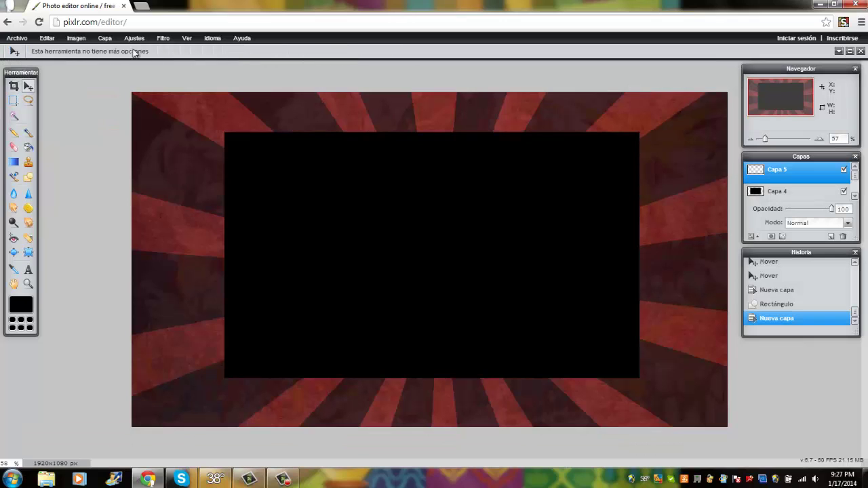
{"action": "left_click", "coordinate": [47, 38]}
{"action": "left_click", "coordinate": [60, 102]}
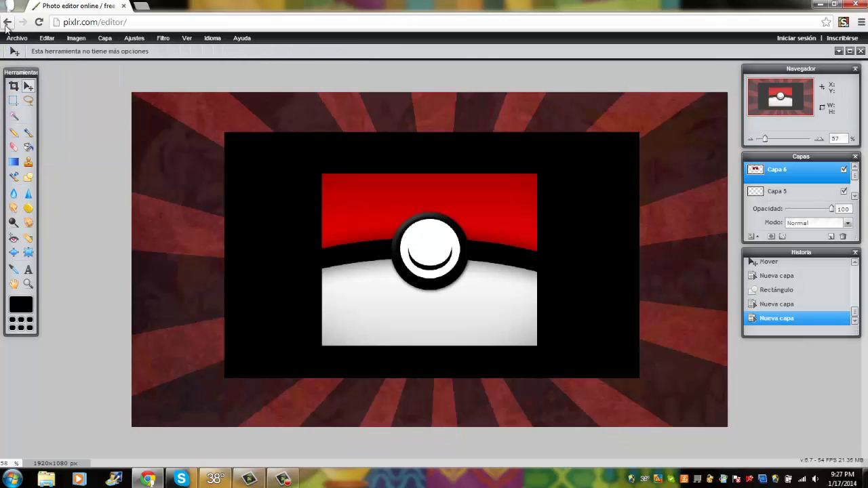
Step: Shrink the pasted Poké Ball and move it to the top-left of the canvas
{"action": "left_click", "coordinate": [47, 38]}
{"action": "left_click", "coordinate": [87, 116]}
{"action": "left_click_drag", "start_coordinate": [538, 346], "coordinate": [477, 295]}
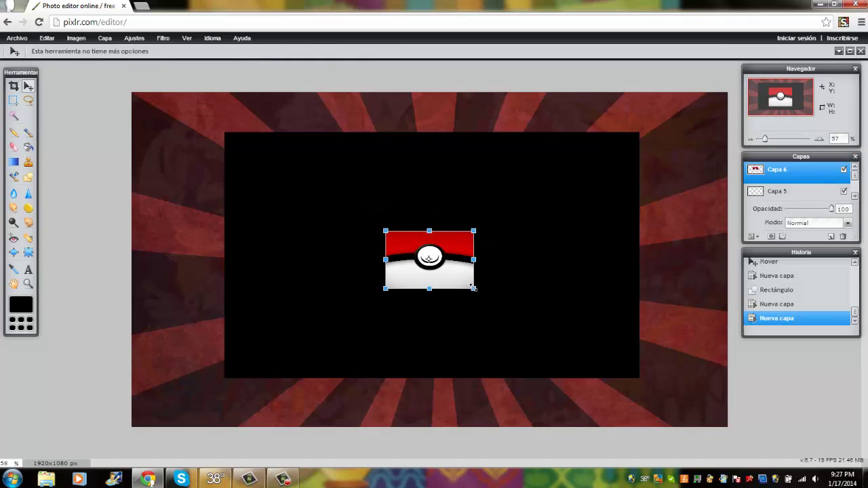
{"action": "mouse_move", "coordinate": [448, 268]}
{"action": "left_mouse_down"}
{"action": "mouse_move", "coordinate": [200, 137]}
{"action": "mouse_move", "coordinate": [205, 144]}
{"action": "left_mouse_up"}
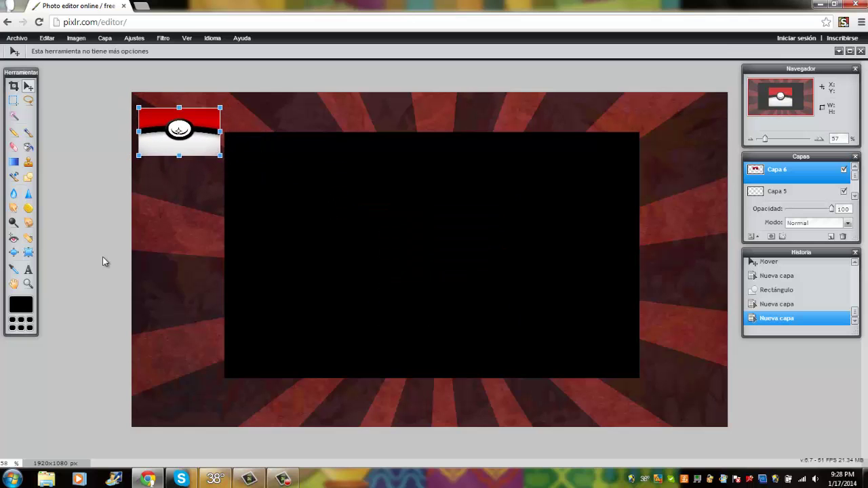
{"action": "left_click", "coordinate": [102, 261]}
{"action": "left_click", "coordinate": [442, 272]}
Step: Duplicate the Poké Ball and place a copy below the original
{"action": "right_click", "coordinate": [755, 171]}
{"action": "left_click", "coordinate": [755, 171]}
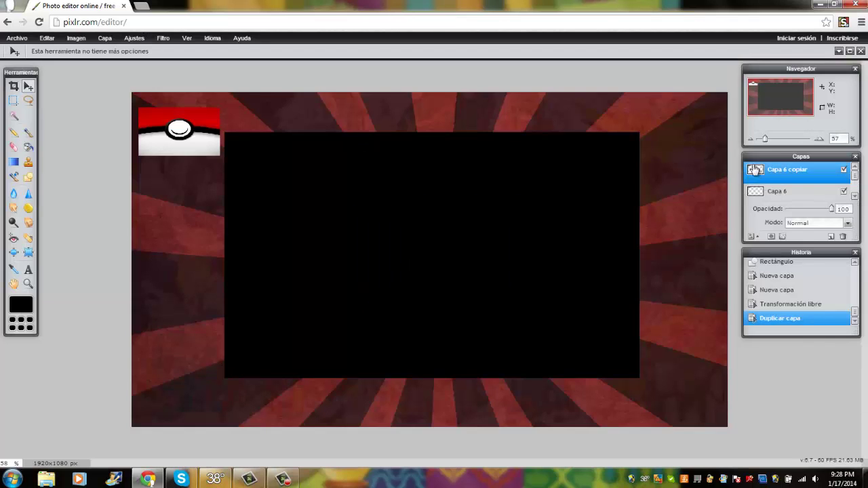
{"action": "right_click", "coordinate": [755, 171]}
{"action": "left_click", "coordinate": [756, 171]}
{"action": "mouse_move", "coordinate": [198, 142]}
{"action": "left_mouse_down"}
{"action": "mouse_move", "coordinate": [199, 233]}
{"action": "mouse_move", "coordinate": [209, 243]}
{"action": "mouse_move", "coordinate": [180, 260]}
{"action": "mouse_move", "coordinate": [175, 304]}
{"action": "left_mouse_up"}
{"action": "right_click", "coordinate": [756, 171]}
{"action": "left_click", "coordinate": [757, 182]}
Step: Add more duplicates to complete the six-ball column down the left edge
{"action": "right_click", "coordinate": [760, 169]}
{"action": "left_click", "coordinate": [763, 172]}
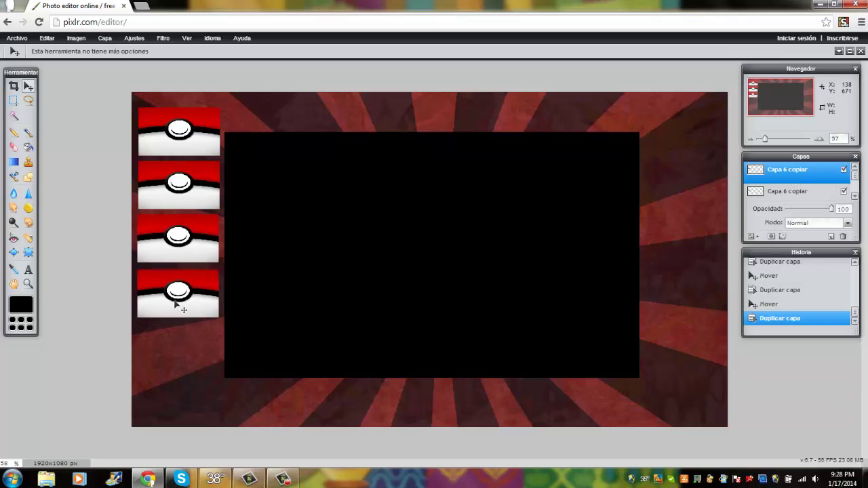
{"action": "right_click", "coordinate": [791, 182]}
{"action": "left_click", "coordinate": [795, 187]}
{"action": "mouse_move", "coordinate": [246, 287]}
{"action": "left_mouse_down"}
{"action": "mouse_move", "coordinate": [173, 355]}
{"action": "mouse_move", "coordinate": [200, 393]}
{"action": "left_mouse_up"}
{"action": "key", "text": "ctrl+j"}
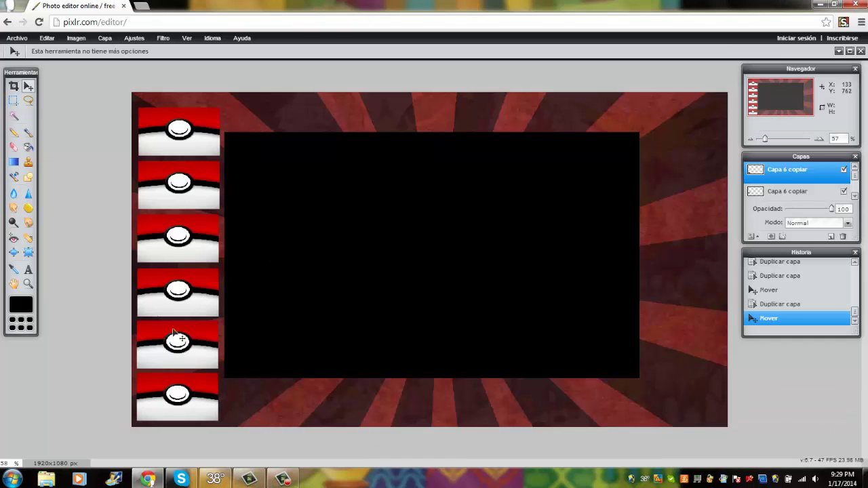
{"action": "left_click_drag", "start_coordinate": [775, 141], "coordinate": [776, 141]}
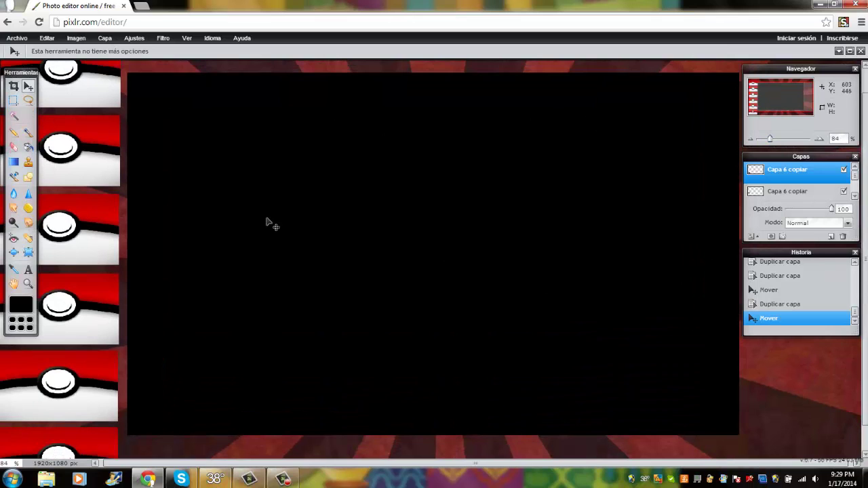
{"action": "left_click_drag", "start_coordinate": [769, 142], "coordinate": [766, 142]}
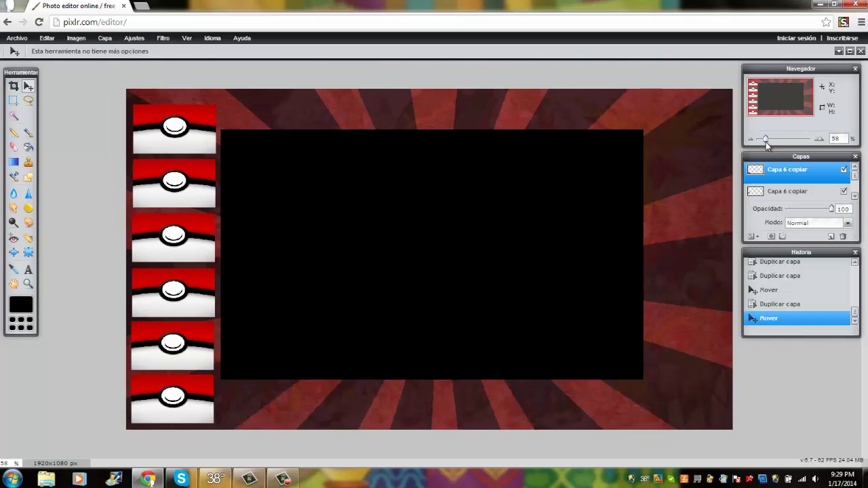
Step: Duplicate the Poké Balls and arrange six copies in a column down the right edge
{"action": "key", "text": "ctrl+j"}
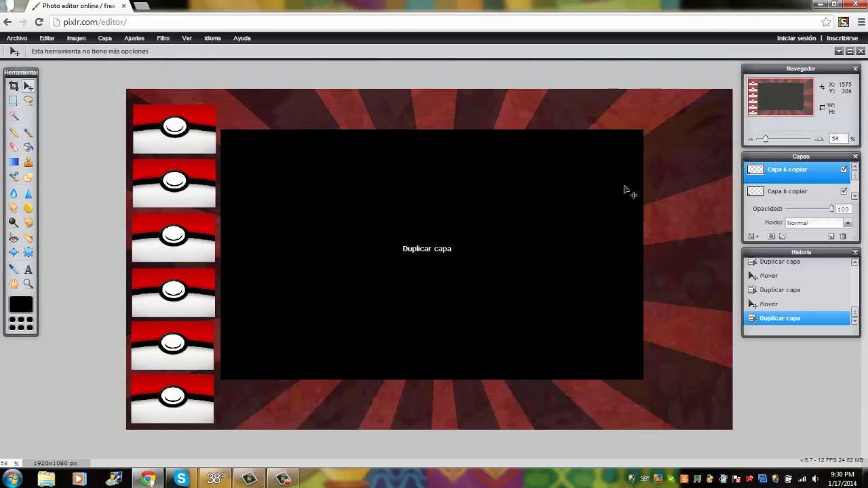
{"action": "mouse_move", "coordinate": [186, 422]}
{"action": "left_mouse_down"}
{"action": "mouse_move", "coordinate": [713, 151]}
{"action": "mouse_move", "coordinate": [698, 141]}
{"action": "mouse_move", "coordinate": [693, 197]}
{"action": "left_mouse_up"}
{"action": "key", "text": "ctrl+j"}
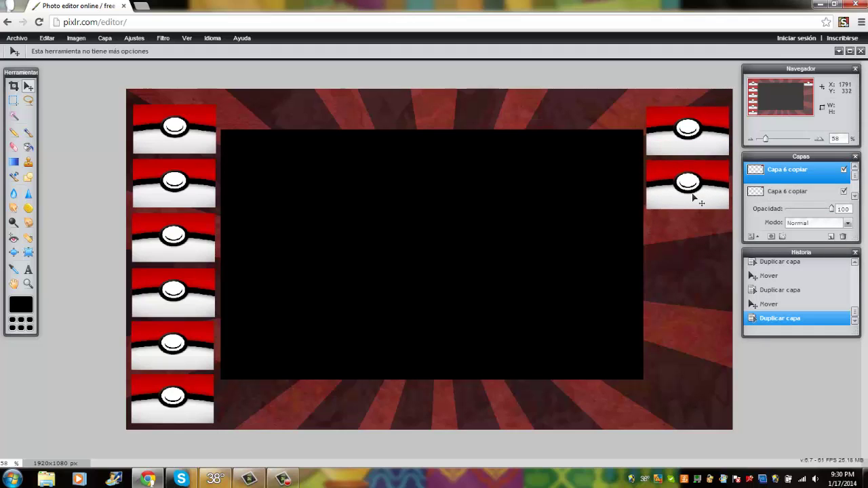
{"action": "key", "text": "ctrl+j"}
{"action": "mouse_move", "coordinate": [698, 189]}
{"action": "left_mouse_down"}
{"action": "mouse_move", "coordinate": [694, 236]}
{"action": "mouse_move", "coordinate": [708, 228]}
{"action": "mouse_move", "coordinate": [708, 349]}
{"action": "mouse_move", "coordinate": [690, 399]}
{"action": "left_mouse_up"}
{"action": "key", "text": "ctrl+j"}
{"action": "key", "text": "ctrl+j"}
{"action": "right_click", "coordinate": [805, 192]}
{"action": "left_click", "coordinate": [773, 186]}
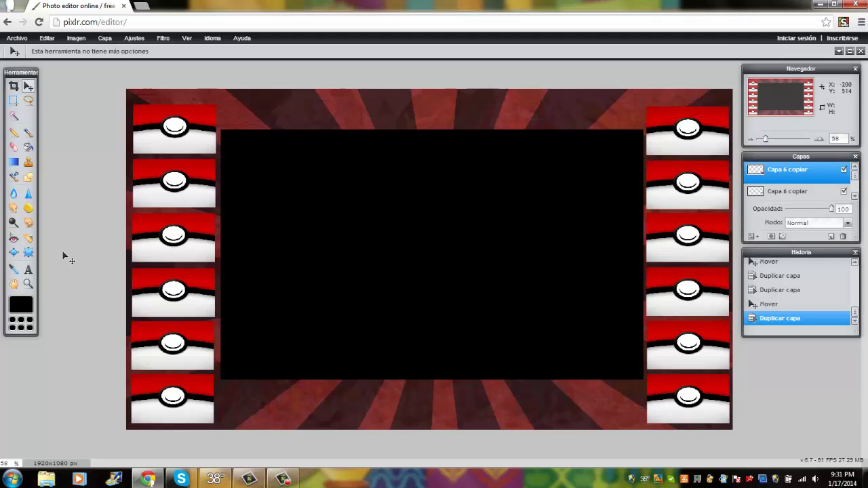
Step: Start a bold POKEMON SHOWDOWN text box near the top of the layout
{"action": "left_click", "coordinate": [28, 269]}
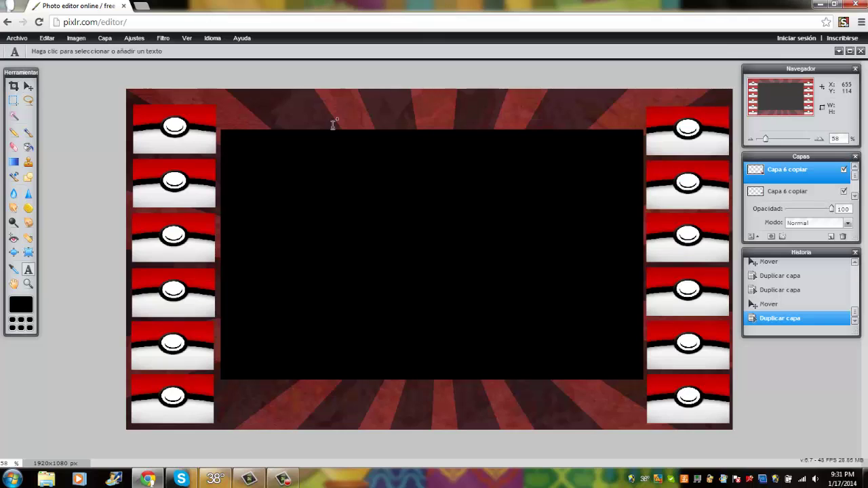
{"action": "left_click", "coordinate": [317, 110]}
{"action": "type", "text": "POKEMON SHOWDOWN"}
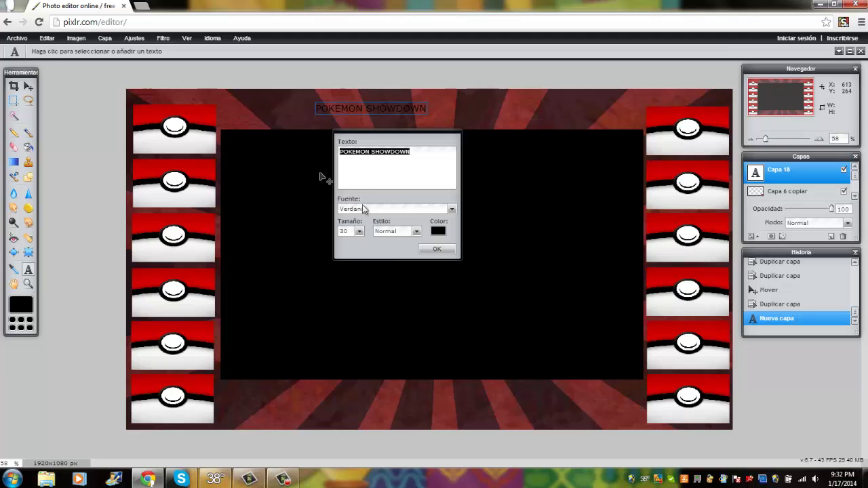
{"action": "left_click", "coordinate": [387, 232]}
{"action": "left_click", "coordinate": [380, 252]}
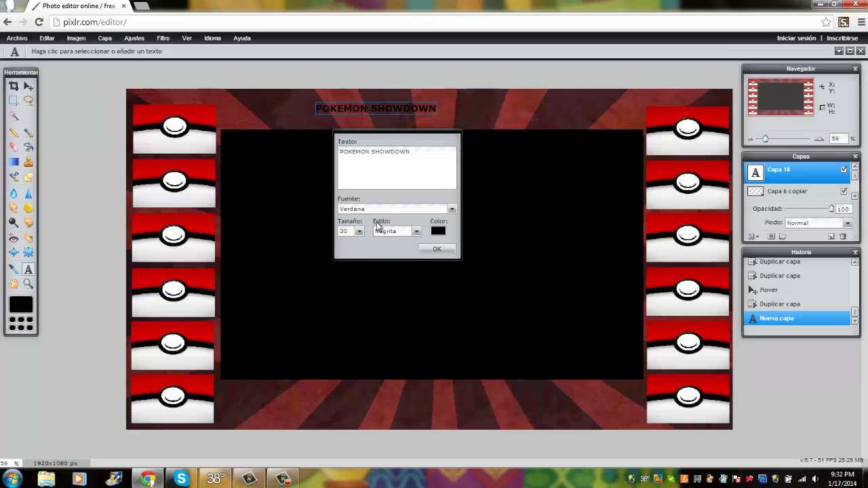
{"action": "left_click", "coordinate": [452, 209]}
{"action": "left_click_drag", "start_coordinate": [453, 231], "coordinate": [453, 244]}
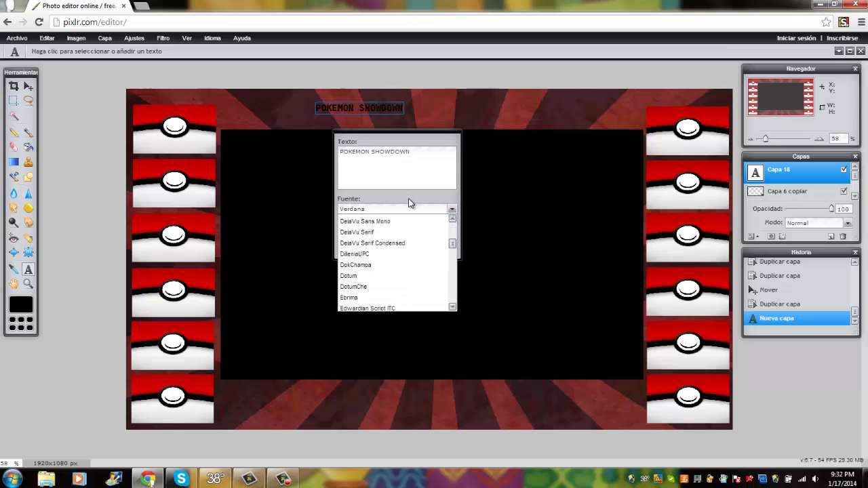
{"action": "left_click", "coordinate": [409, 202]}
{"action": "left_click", "coordinate": [448, 208]}
{"action": "left_click", "coordinate": [366, 221]}
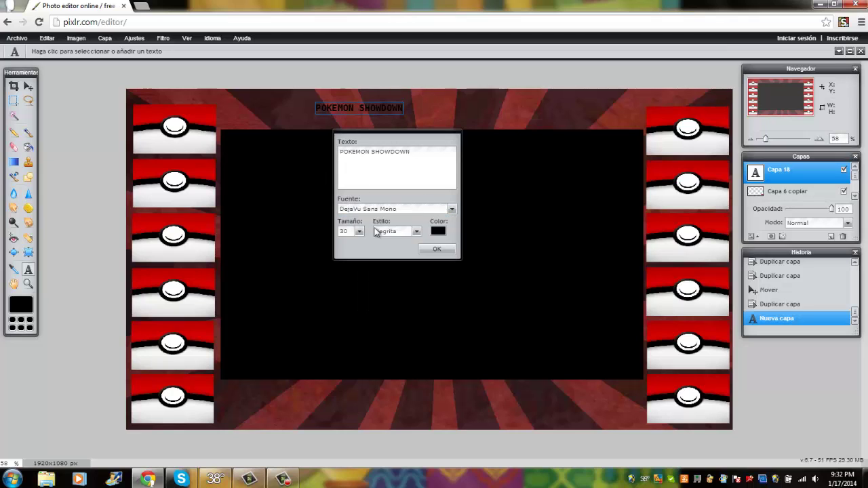
{"action": "left_click_drag", "start_coordinate": [327, 247], "coordinate": [342, 249]}
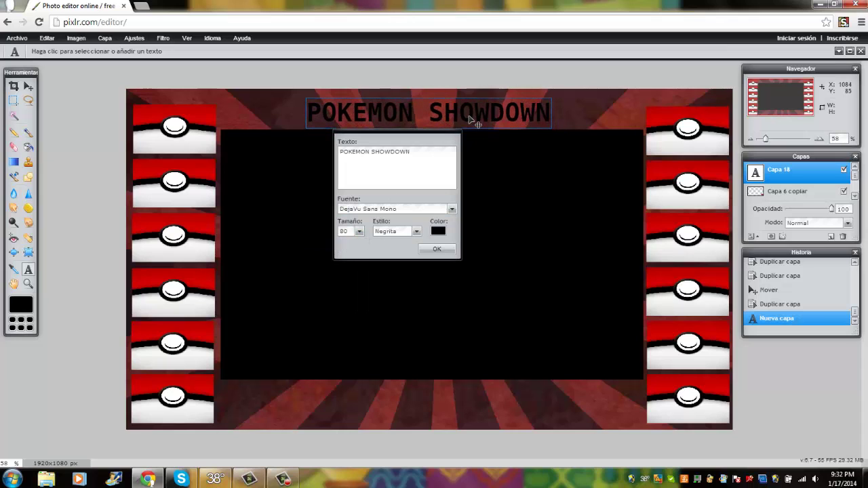
{"action": "left_click_drag", "start_coordinate": [473, 136], "coordinate": [468, 120]}
Step: Set the title font to Impact at size 109
{"action": "left_click", "coordinate": [452, 209]}
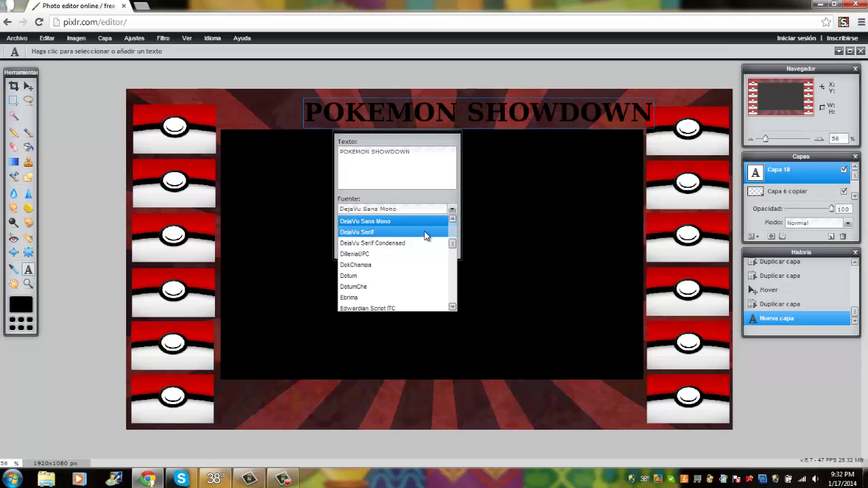
{"action": "scroll", "coordinate": [407, 243], "scroll_direction": "down", "scroll_amount": 10}
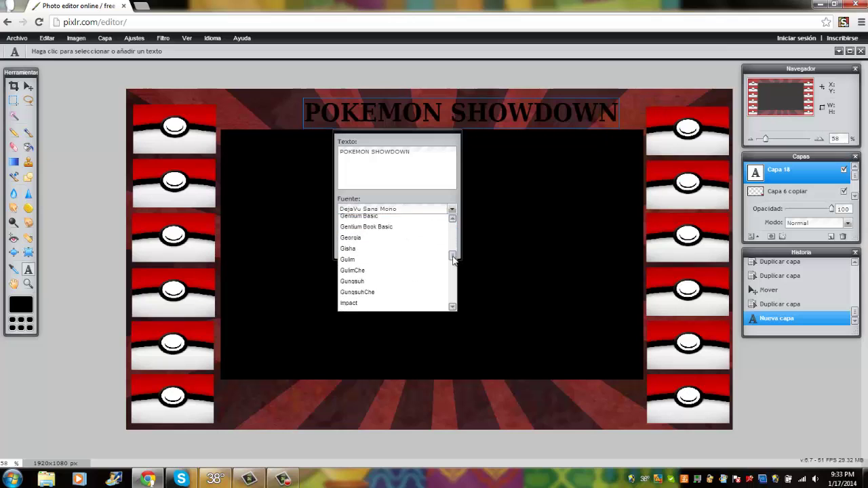
{"action": "left_click", "coordinate": [396, 243]}
{"action": "left_click_drag", "start_coordinate": [359, 232], "coordinate": [348, 243]}
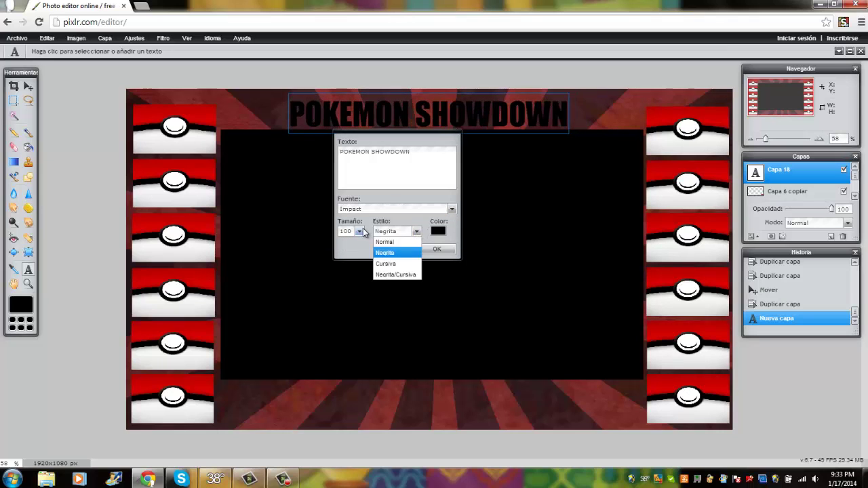
{"action": "left_click_drag", "start_coordinate": [348, 242], "coordinate": [355, 242]}
{"action": "left_click_drag", "start_coordinate": [523, 122], "coordinate": [509, 118]}
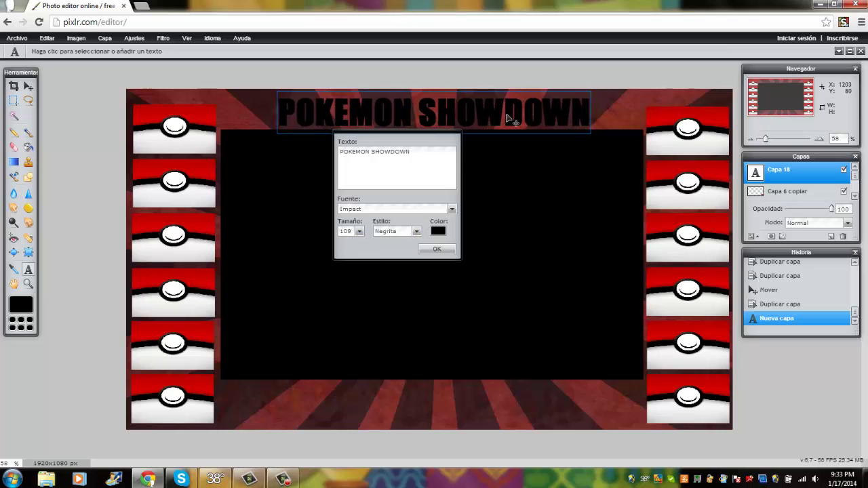
Step: Colour the title text dark red and confirm it
{"action": "left_click", "coordinate": [438, 231]}
{"action": "left_click_drag", "start_coordinate": [436, 114], "coordinate": [438, 152]}
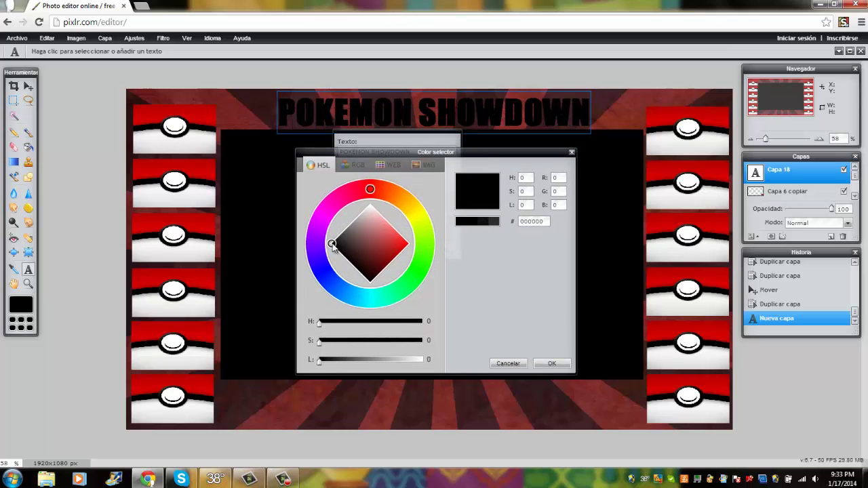
{"action": "left_click", "coordinate": [405, 247]}
{"action": "mouse_move", "coordinate": [405, 249]}
{"action": "left_mouse_down"}
{"action": "mouse_move", "coordinate": [396, 248]}
{"action": "mouse_move", "coordinate": [389, 277]}
{"action": "mouse_move", "coordinate": [368, 273]}
{"action": "mouse_move", "coordinate": [358, 248]}
{"action": "mouse_move", "coordinate": [373, 204]}
{"action": "mouse_move", "coordinate": [366, 234]}
{"action": "mouse_move", "coordinate": [381, 261]}
{"action": "mouse_move", "coordinate": [404, 248]}
{"action": "mouse_move", "coordinate": [399, 272]}
{"action": "left_mouse_up"}
{"action": "left_click", "coordinate": [549, 364]}
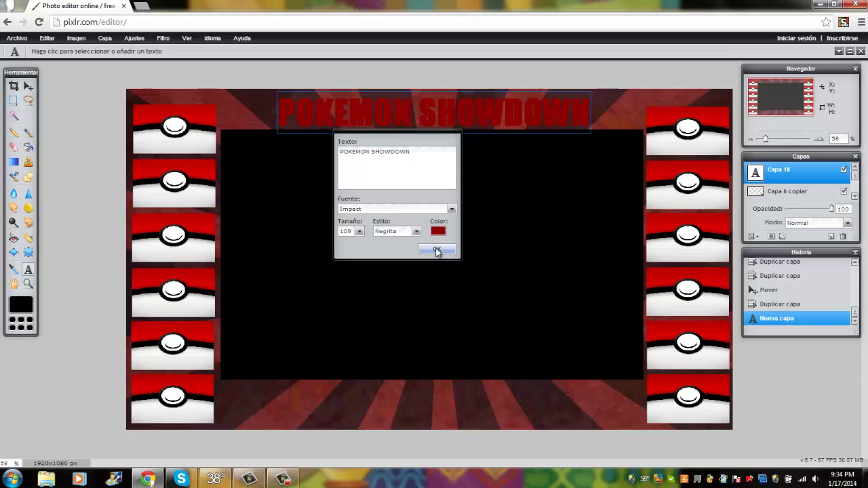
{"action": "left_click", "coordinate": [438, 251]}
Step: Give the title bevel, inner shadow and drop shadow layer styles
{"action": "right_click", "coordinate": [799, 174]}
{"action": "left_click", "coordinate": [767, 271]}
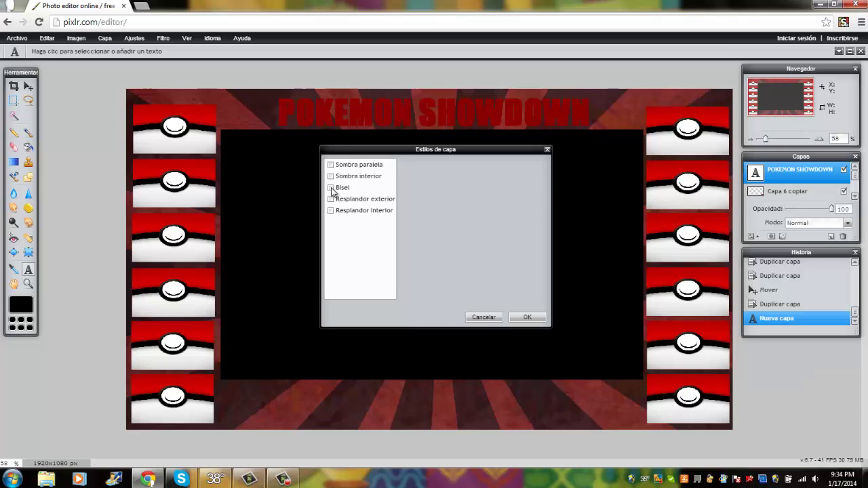
{"action": "left_click", "coordinate": [331, 188]}
{"action": "left_click", "coordinate": [331, 199]}
{"action": "left_click", "coordinate": [331, 211]}
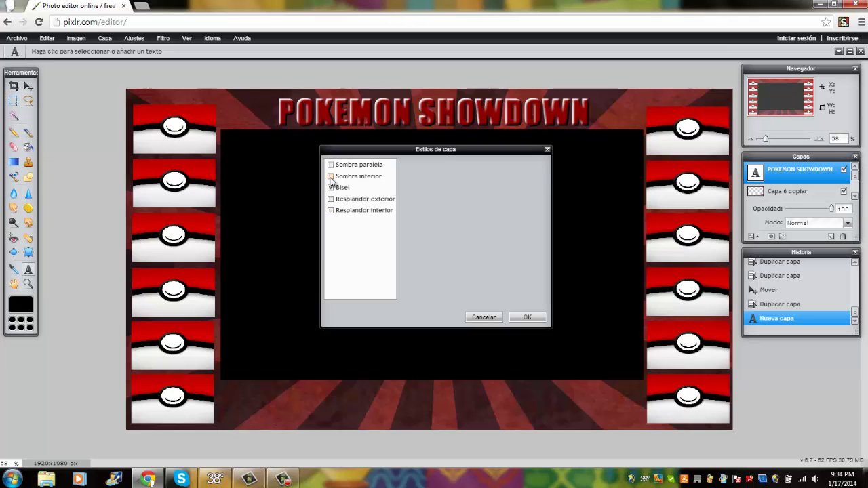
{"action": "left_click", "coordinate": [331, 176]}
{"action": "left_click", "coordinate": [331, 165]}
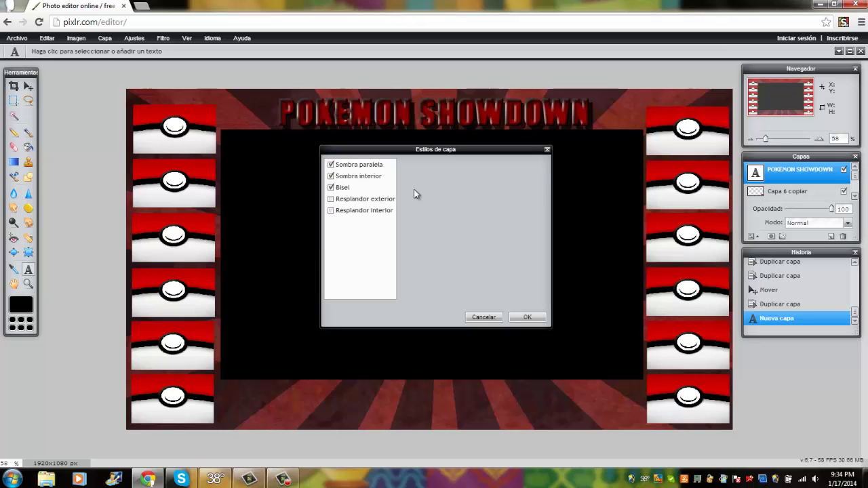
{"action": "left_click", "coordinate": [515, 319]}
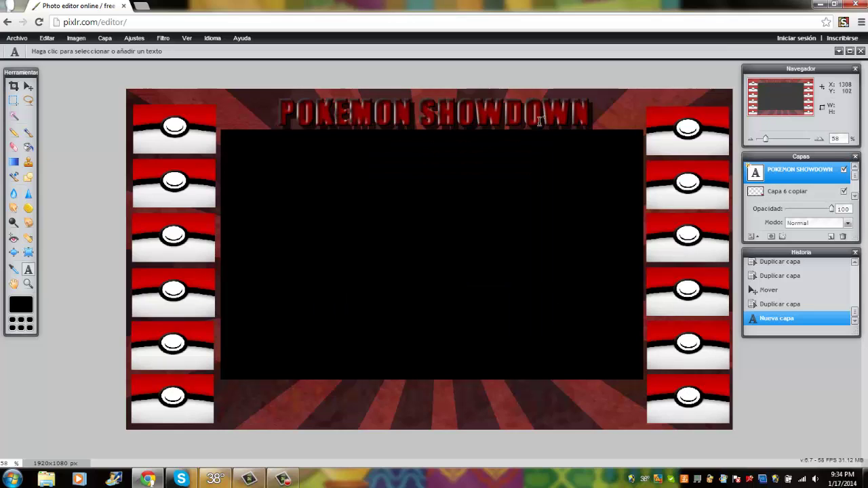
Step: Nudge the POKEMON SHOWDOWN title slightly to the left
{"action": "key", "text": "v"}
{"action": "left_click_drag", "start_coordinate": [396, 120], "coordinate": [391, 119]}
{"action": "left_click", "coordinate": [392, 120]}
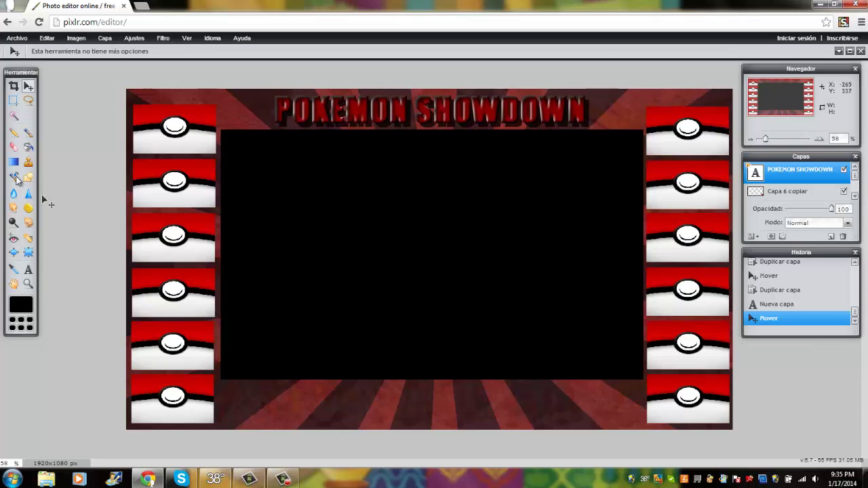
Step: Add the player name at the bottom centre in red text, size 130
{"action": "left_click", "coordinate": [27, 269]}
{"action": "left_click", "coordinate": [351, 401]}
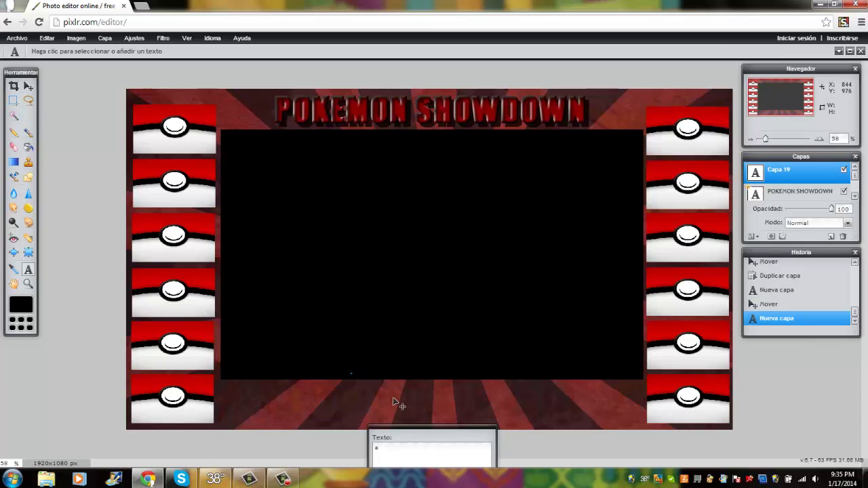
{"action": "type", "text": "Aweshn"}
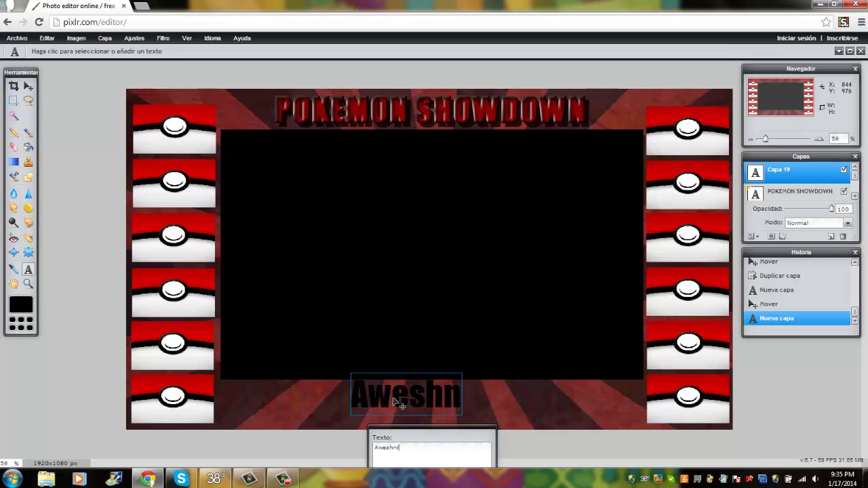
{"action": "type", "text": "iap"}
{"action": "left_click_drag", "start_coordinate": [447, 433], "coordinate": [517, 275]}
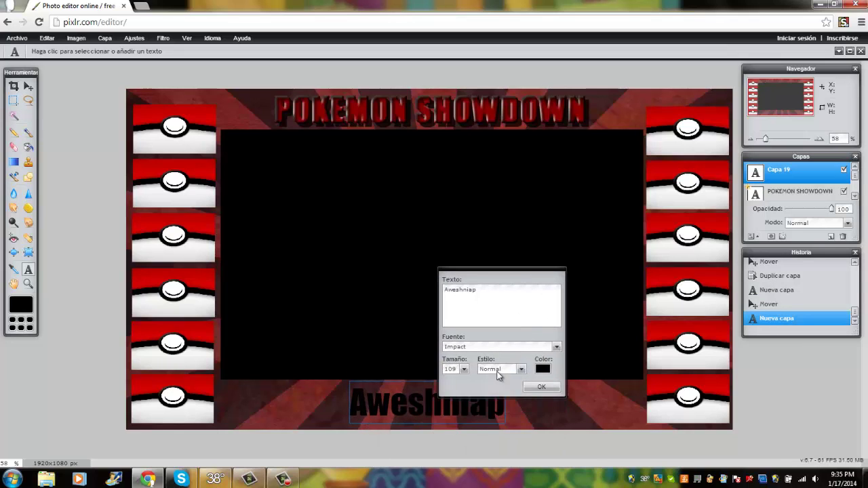
{"action": "left_click_drag", "start_coordinate": [459, 380], "coordinate": [467, 381]}
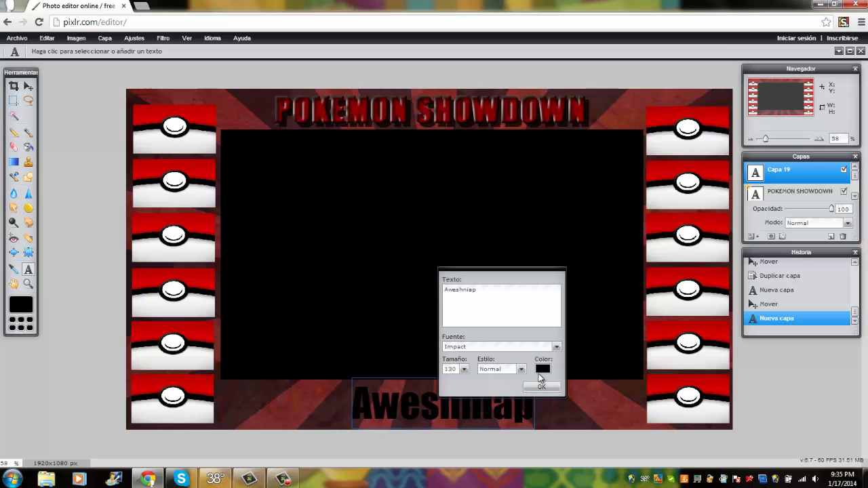
{"action": "left_click", "coordinate": [543, 370]}
{"action": "mouse_move", "coordinate": [393, 235]}
{"action": "left_mouse_down"}
{"action": "mouse_move", "coordinate": [383, 251]}
{"action": "mouse_move", "coordinate": [371, 180]}
{"action": "mouse_move", "coordinate": [343, 218]}
{"action": "mouse_move", "coordinate": [388, 223]}
{"action": "mouse_move", "coordinate": [399, 207]}
{"action": "mouse_move", "coordinate": [382, 235]}
{"action": "mouse_move", "coordinate": [426, 218]}
{"action": "left_mouse_up"}
{"action": "left_click", "coordinate": [549, 337]}
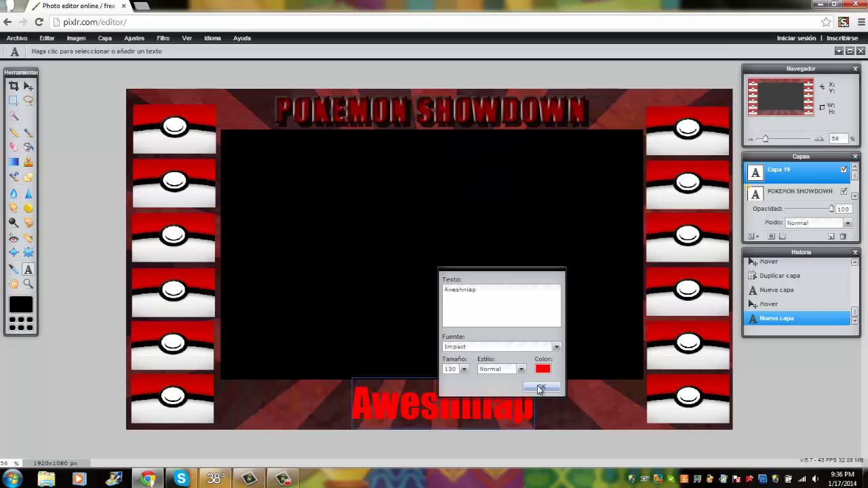
Step: Give the name text drop shadow, inner shadow and bevel layer styles
{"action": "right_click", "coordinate": [802, 183]}
{"action": "left_click", "coordinate": [669, 278]}
{"action": "left_click", "coordinate": [331, 187]}
{"action": "left_click", "coordinate": [331, 165]}
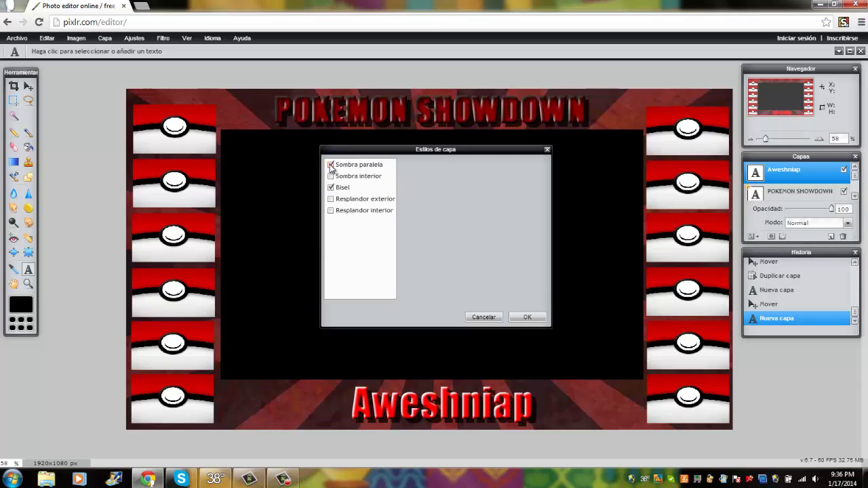
{"action": "left_click", "coordinate": [331, 176]}
{"action": "left_click", "coordinate": [331, 211]}
{"action": "left_click", "coordinate": [331, 211]}
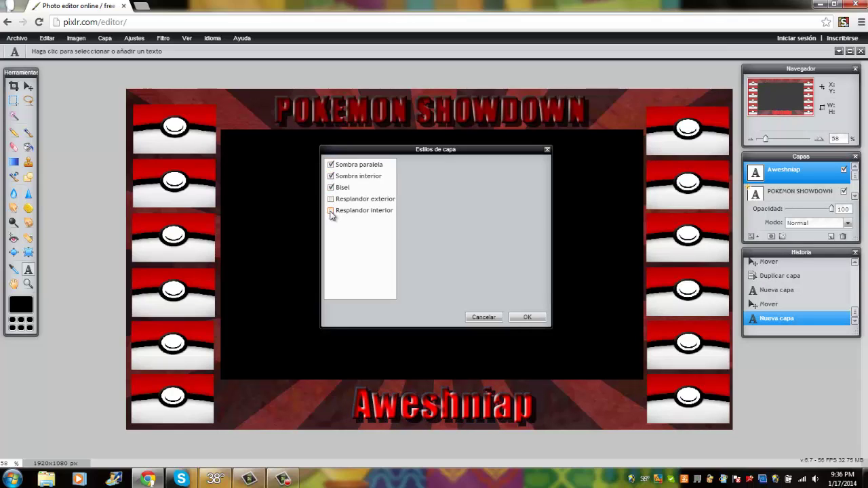
{"action": "left_click", "coordinate": [528, 317]}
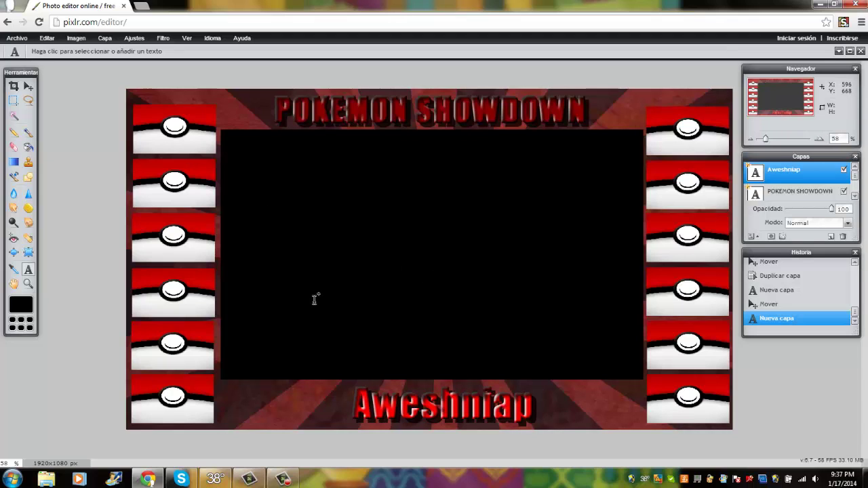
Step: Open Google in a new browser tab and search for 'pokeball png'
{"action": "left_click", "coordinate": [141, 6]}
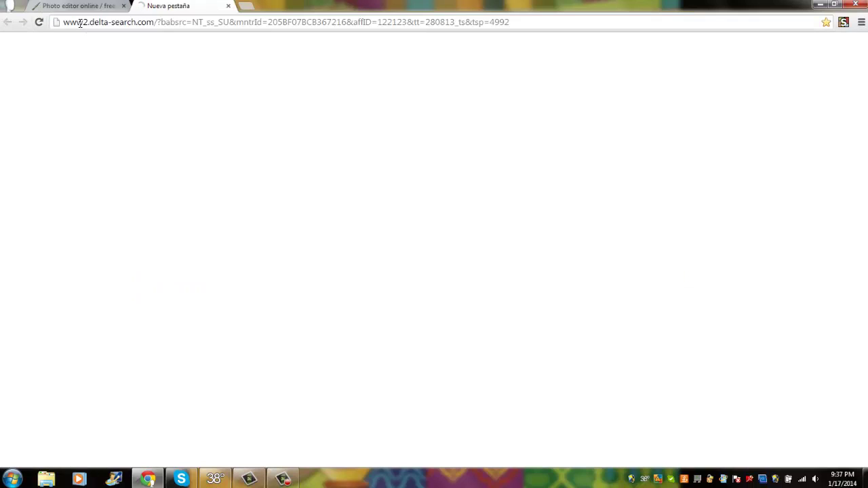
{"action": "left_click", "coordinate": [68, 22]}
{"action": "type", "text": "google.com"}
{"action": "left_click", "coordinate": [98, 43]}
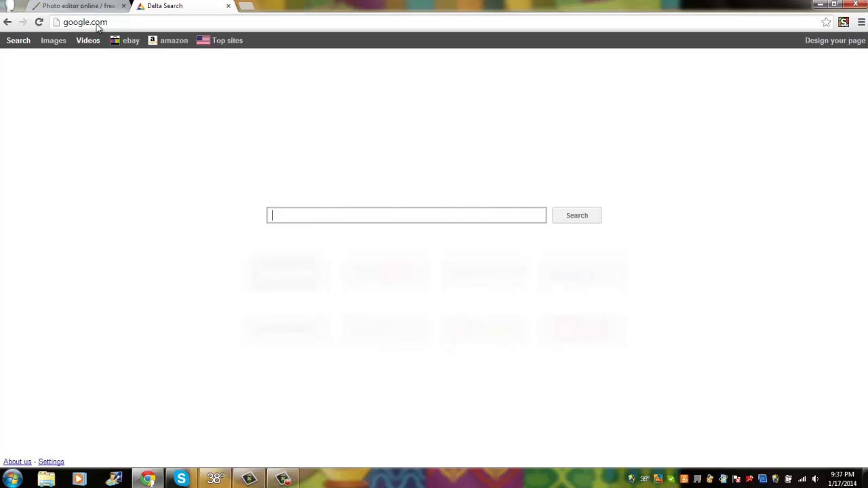
{"action": "left_click", "coordinate": [88, 5]}
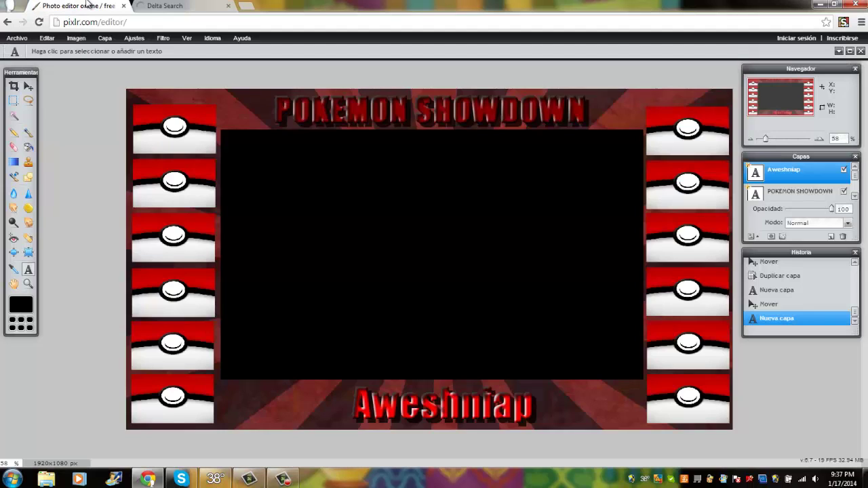
{"action": "left_click", "coordinate": [189, 4]}
{"action": "left_click", "coordinate": [358, 208]}
{"action": "type", "text": "pokeba"}
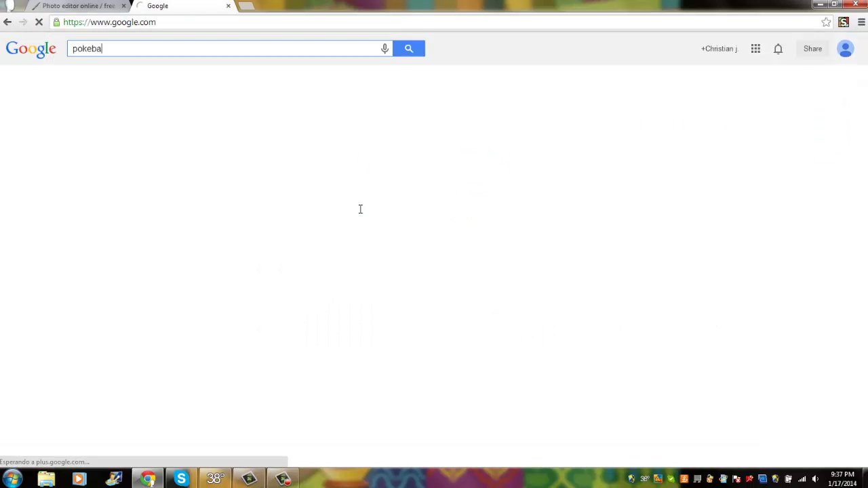
{"action": "type", "text": "ll png"}
{"action": "key", "text": "Return"}
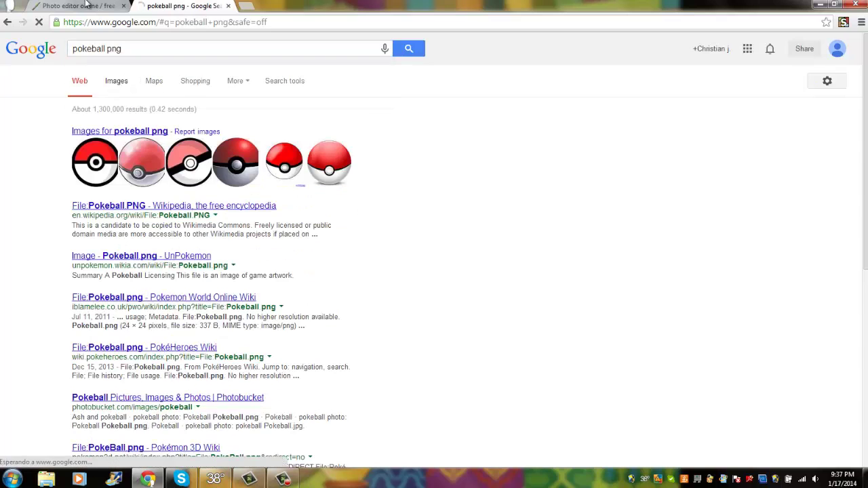
Step: Switch to image results and save the green-centred Poké Ball picture
{"action": "left_click", "coordinate": [86, 5]}
{"action": "left_click", "coordinate": [183, 5]}
{"action": "left_click", "coordinate": [116, 81]}
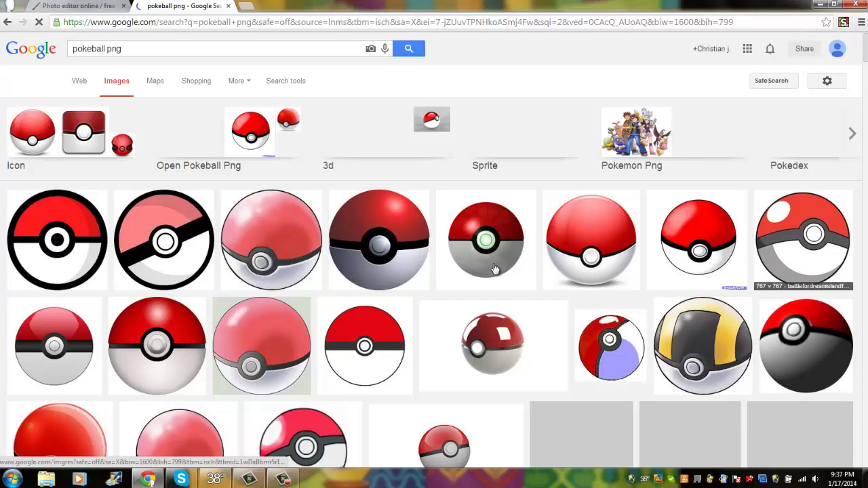
{"action": "left_click", "coordinate": [486, 241]}
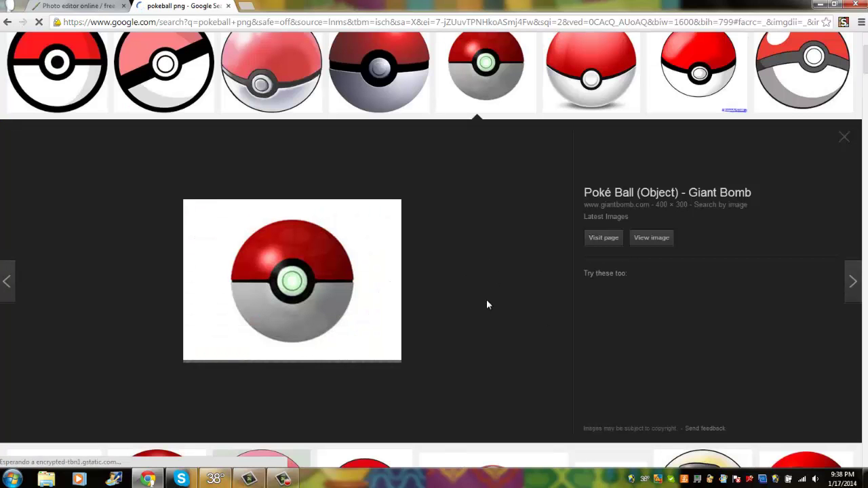
{"action": "left_click", "coordinate": [104, 4]}
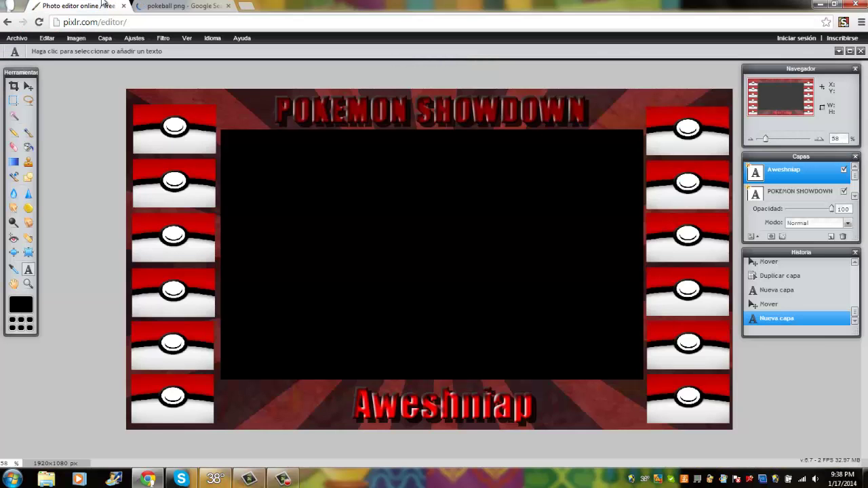
{"action": "left_click", "coordinate": [162, 4]}
{"action": "right_click", "coordinate": [364, 264]}
{"action": "left_click", "coordinate": [397, 340]}
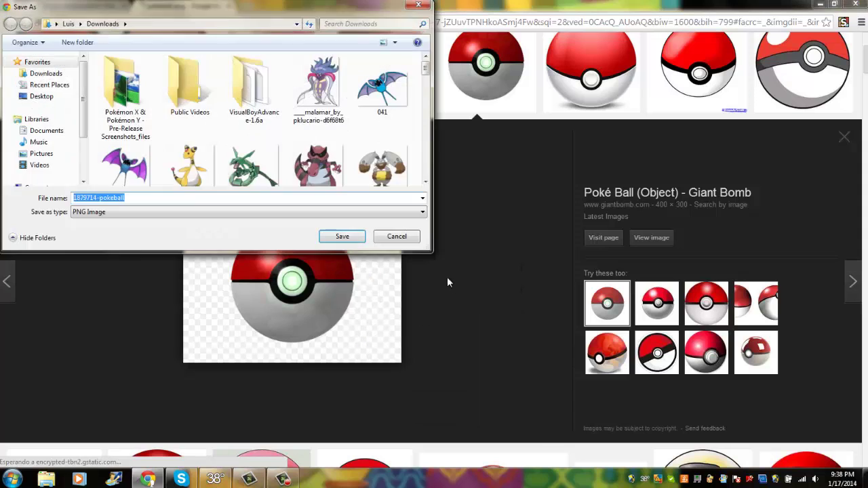
{"action": "left_click", "coordinate": [356, 239]}
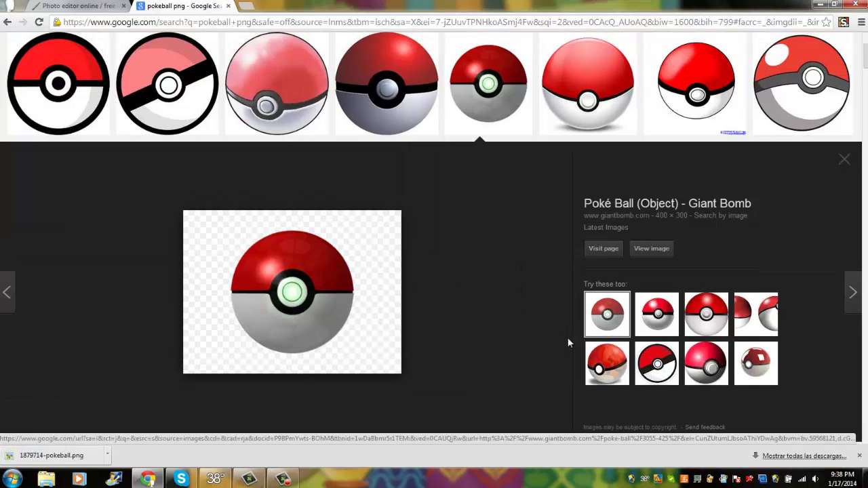
Step: Save the flat red-and-white Poké Ball picture and return to the Pixlr tab
{"action": "left_click", "coordinate": [657, 363]}
{"action": "right_click", "coordinate": [344, 278]}
{"action": "left_click", "coordinate": [390, 356]}
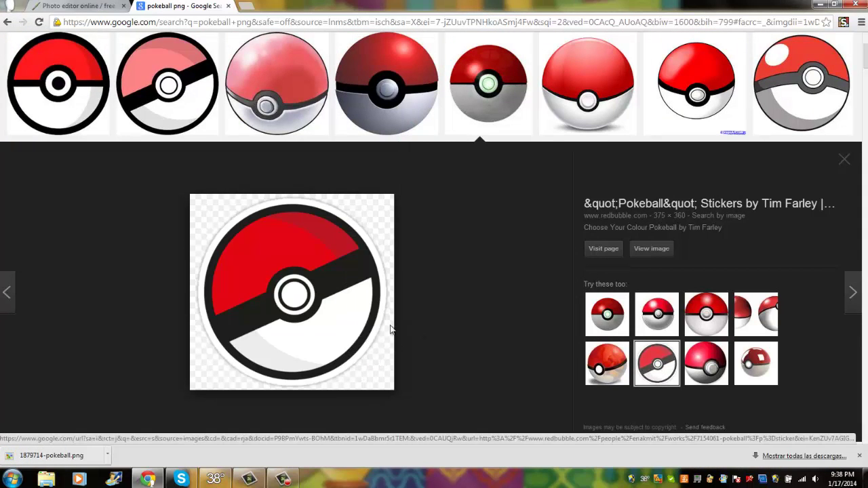
{"action": "left_click", "coordinate": [346, 237]}
{"action": "left_click", "coordinate": [75, 5]}
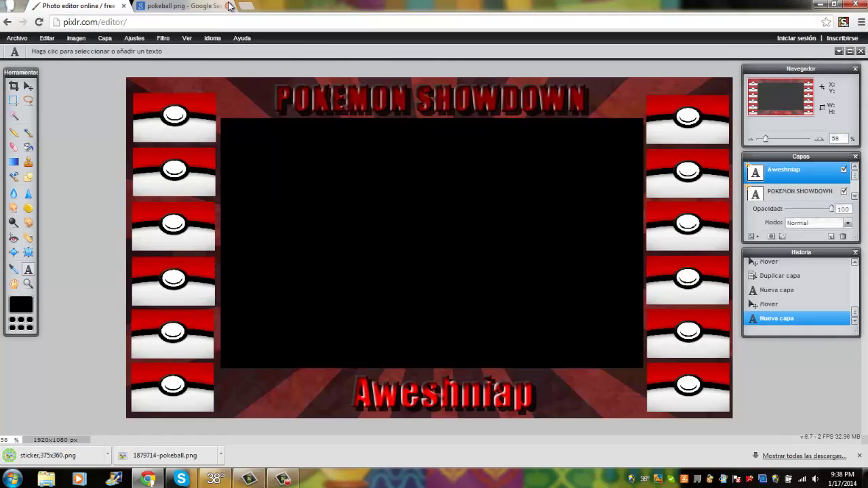
Step: Open the downloaded 1879714-pokeball image from disk in Pixlr
{"action": "left_click", "coordinate": [17, 38]}
{"action": "left_click", "coordinate": [40, 62]}
{"action": "left_click", "coordinate": [426, 81]}
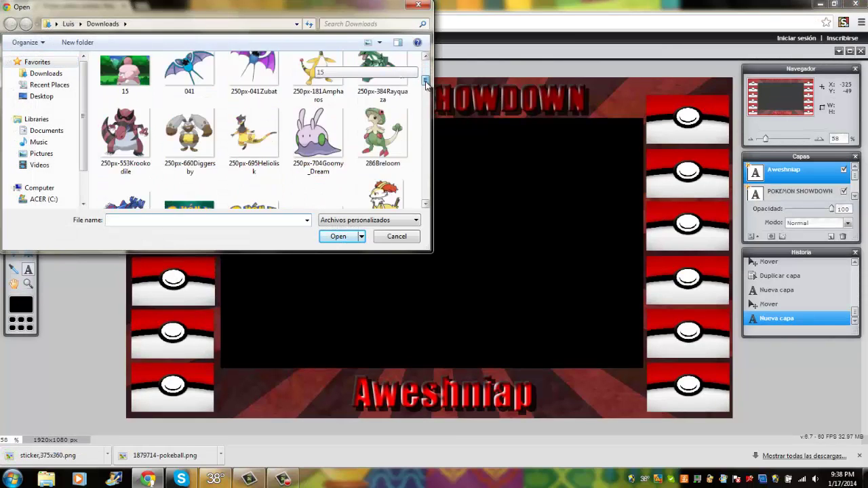
{"action": "left_click_drag", "start_coordinate": [426, 81], "coordinate": [426, 168]}
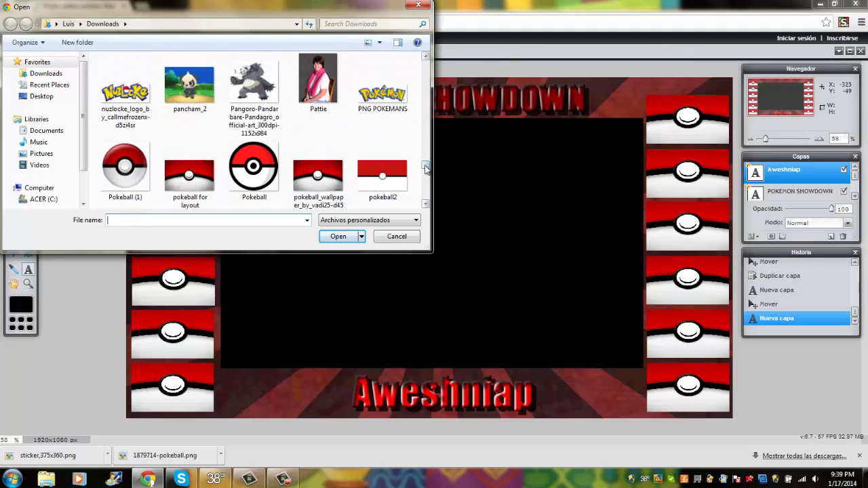
{"action": "scroll", "coordinate": [236, 124], "scroll_direction": "up", "scroll_amount": 5}
{"action": "scroll", "coordinate": [237, 125], "scroll_direction": "up", "scroll_amount": 5}
{"action": "scroll", "coordinate": [237, 124], "scroll_direction": "up", "scroll_amount": 5}
{"action": "scroll", "coordinate": [237, 124], "scroll_direction": "up", "scroll_amount": 5}
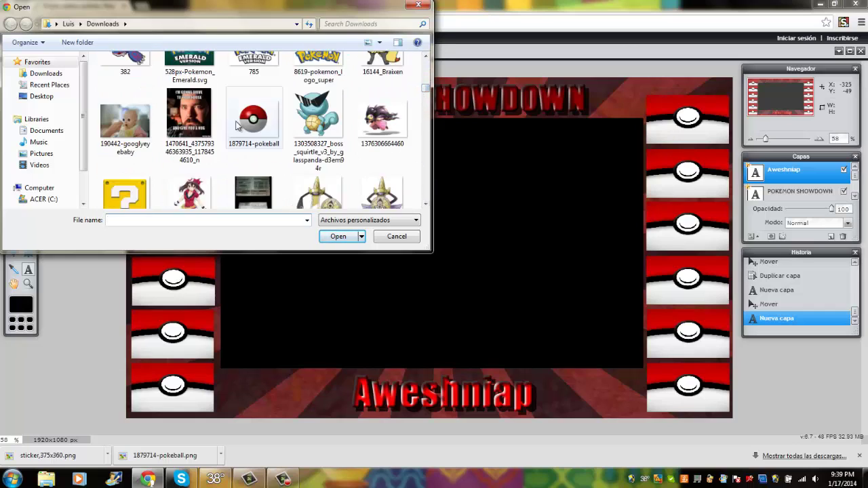
{"action": "double_click", "coordinate": [237, 124]}
Step: Select the area around the Poké Ball and paste it into the layout document
{"action": "key", "text": "m"}
{"action": "mouse_move", "coordinate": [328, 179]}
{"action": "left_mouse_down"}
{"action": "mouse_move", "coordinate": [461, 248]}
{"action": "mouse_move", "coordinate": [529, 322]}
{"action": "left_mouse_up"}
{"action": "left_click", "coordinate": [850, 51]}
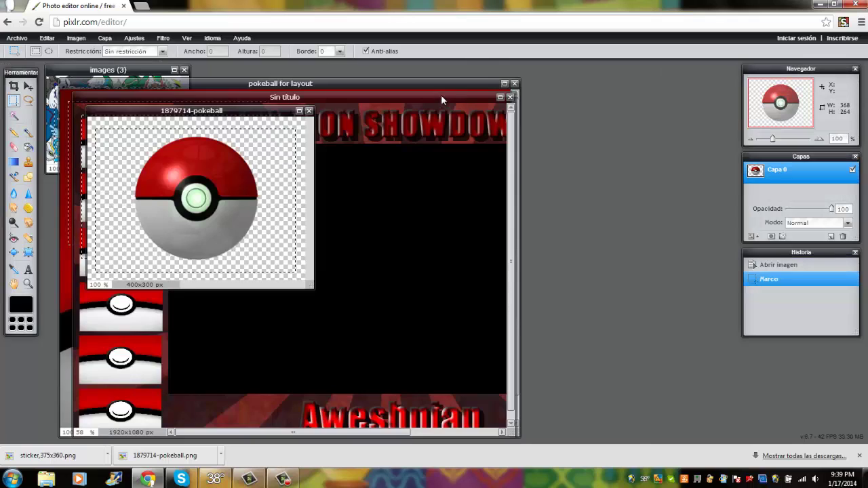
{"action": "left_click", "coordinate": [500, 97]}
{"action": "left_click", "coordinate": [46, 38]}
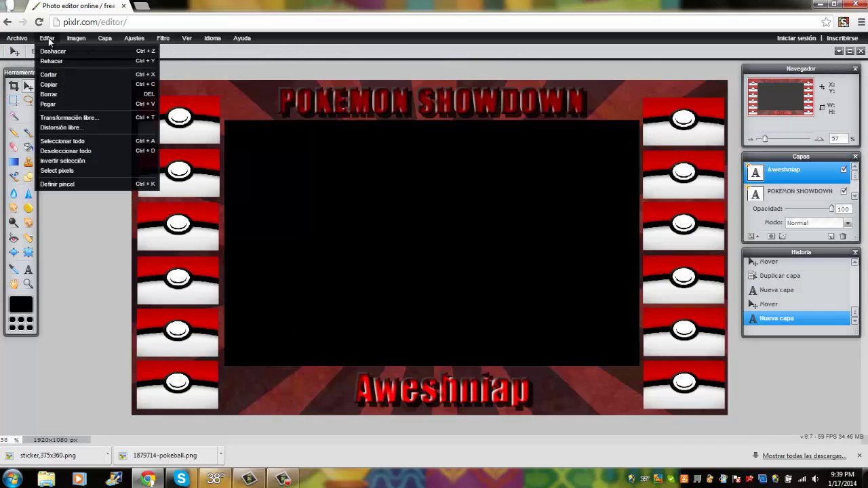
{"action": "left_click", "coordinate": [48, 104]}
Step: Free-transform the pasted Poké Ball smaller and place it beside the name text
{"action": "left_click_drag", "start_coordinate": [426, 276], "coordinate": [555, 376]}
{"action": "left_click", "coordinate": [46, 38]}
{"action": "left_click", "coordinate": [51, 117]}
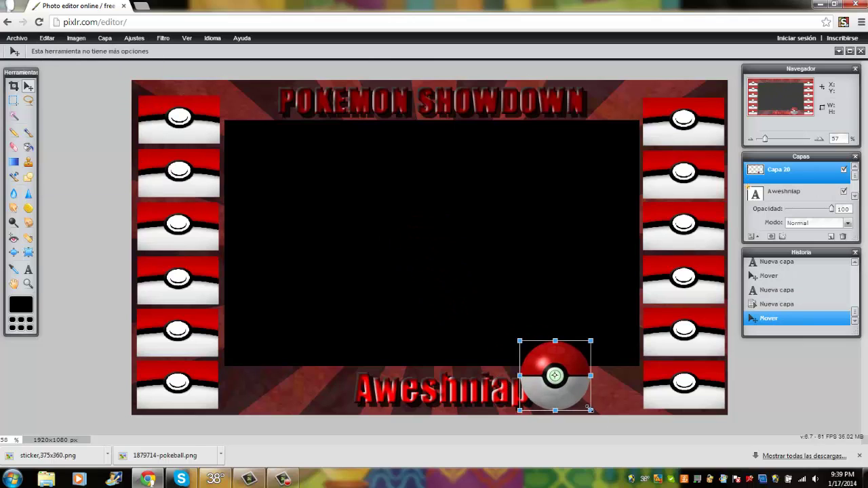
{"action": "left_click_drag", "start_coordinate": [589, 410], "coordinate": [566, 401]}
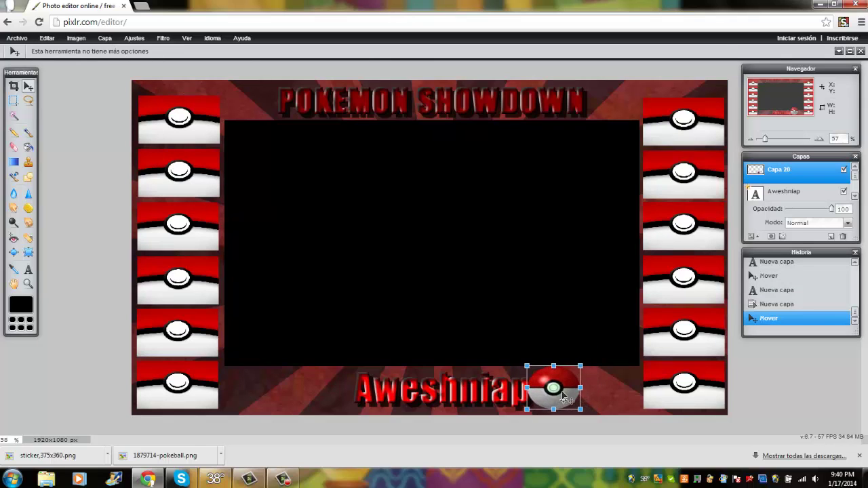
{"action": "left_click_drag", "start_coordinate": [570, 400], "coordinate": [588, 401]}
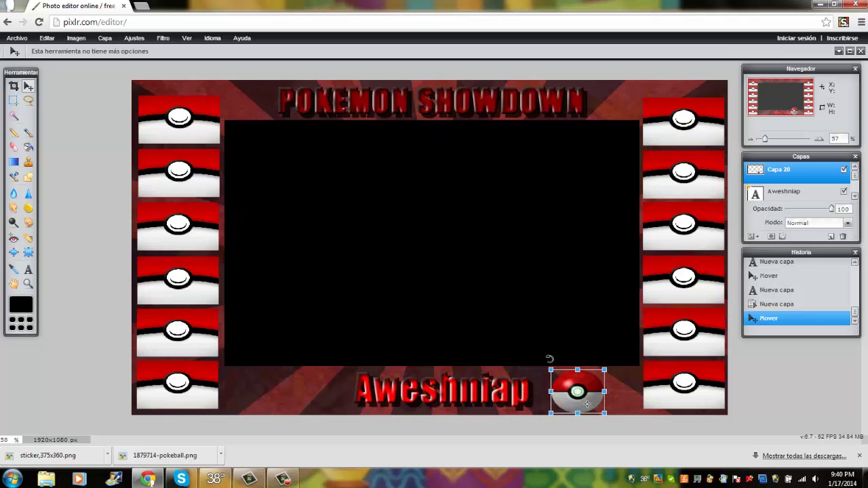
{"action": "left_click", "coordinate": [784, 177]}
{"action": "left_click", "coordinate": [401, 264]}
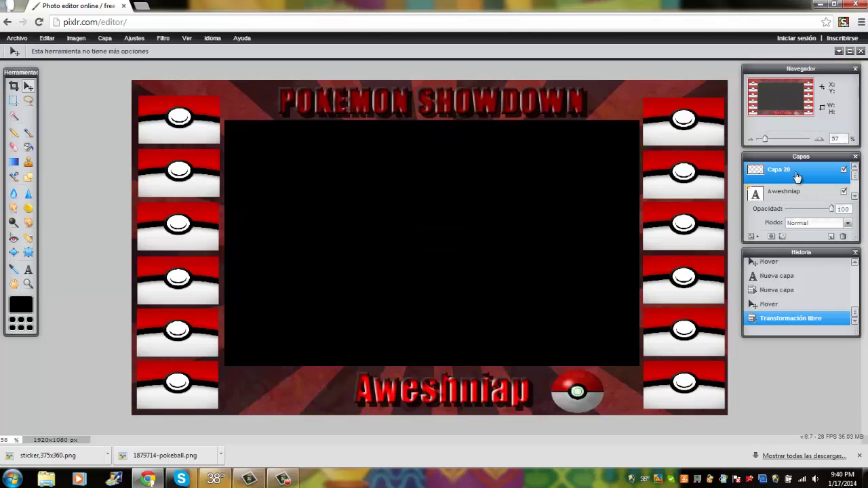
Step: Duplicate the Poké Ball layer and move the copy left of the name
{"action": "right_click", "coordinate": [797, 176]}
{"action": "left_click", "coordinate": [773, 175]}
{"action": "mouse_move", "coordinate": [577, 391]}
{"action": "left_mouse_down"}
{"action": "mouse_move", "coordinate": [312, 397]}
{"action": "mouse_move", "coordinate": [323, 396]}
{"action": "left_mouse_up"}
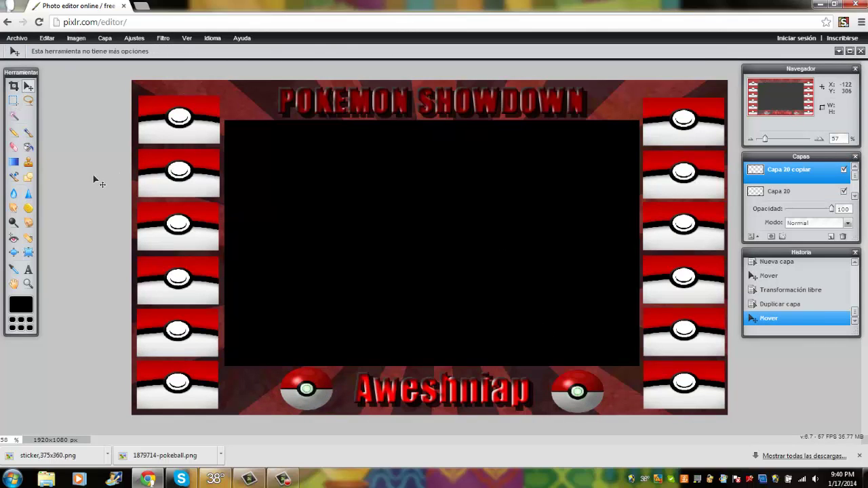
{"action": "left_click_drag", "start_coordinate": [854, 175], "coordinate": [855, 196]}
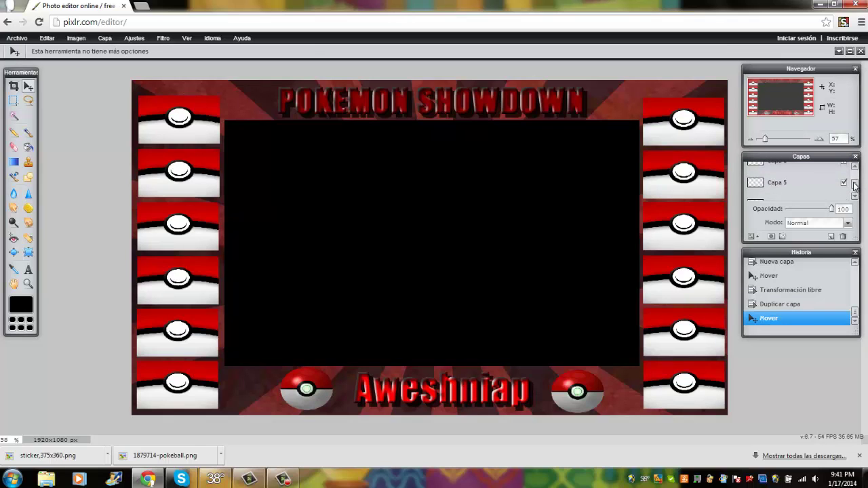
{"action": "right_click", "coordinate": [806, 175]}
{"action": "left_click", "coordinate": [770, 271]}
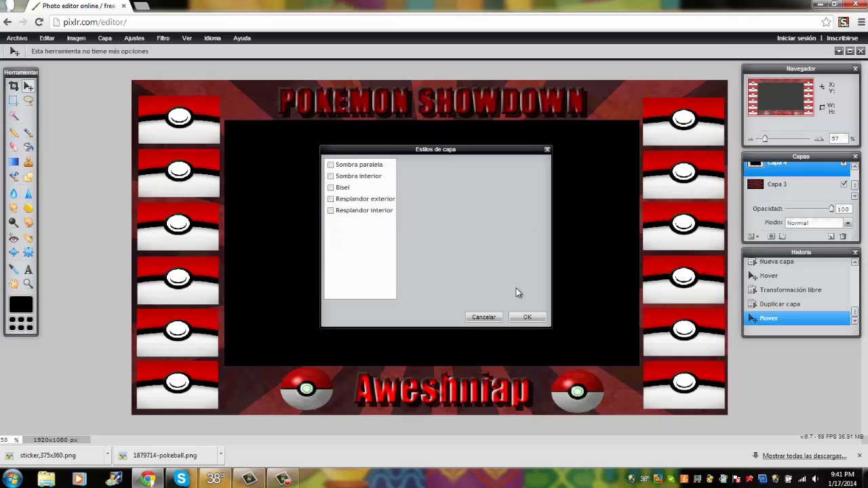
{"action": "right_click", "coordinate": [749, 168]}
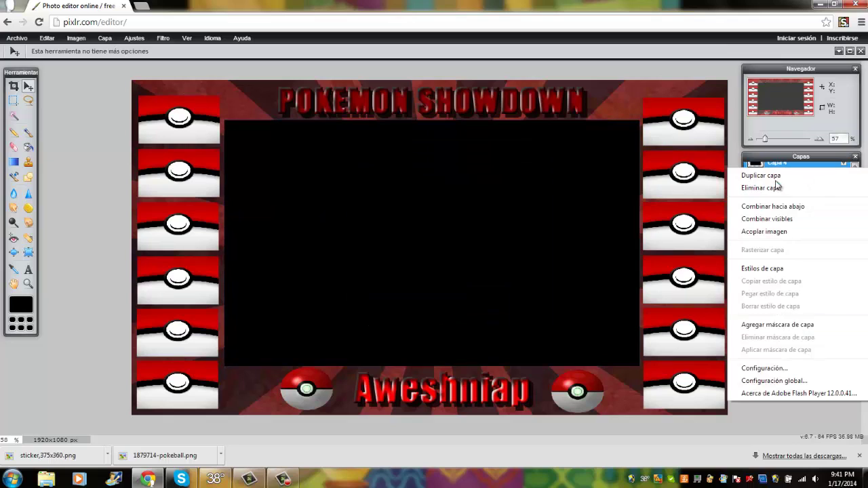
{"action": "left_click", "coordinate": [751, 121]}
{"action": "left_click", "coordinate": [28, 146]}
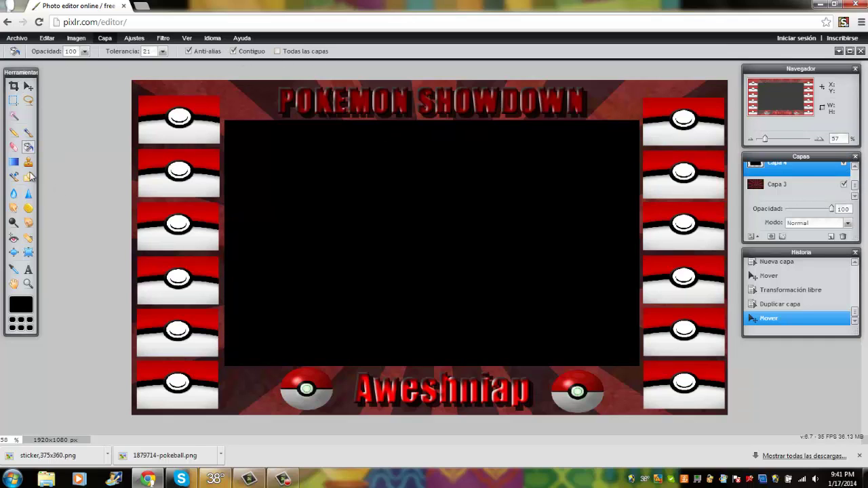
{"action": "left_click", "coordinate": [14, 268]}
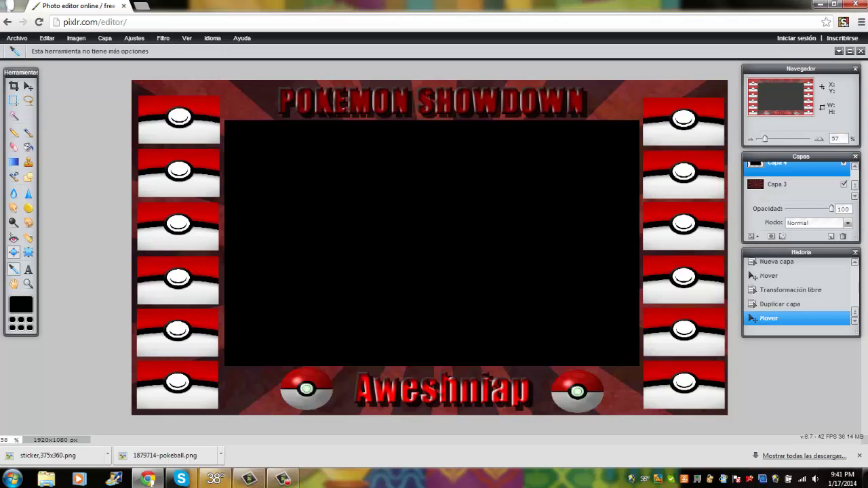
{"action": "key", "text": "v"}
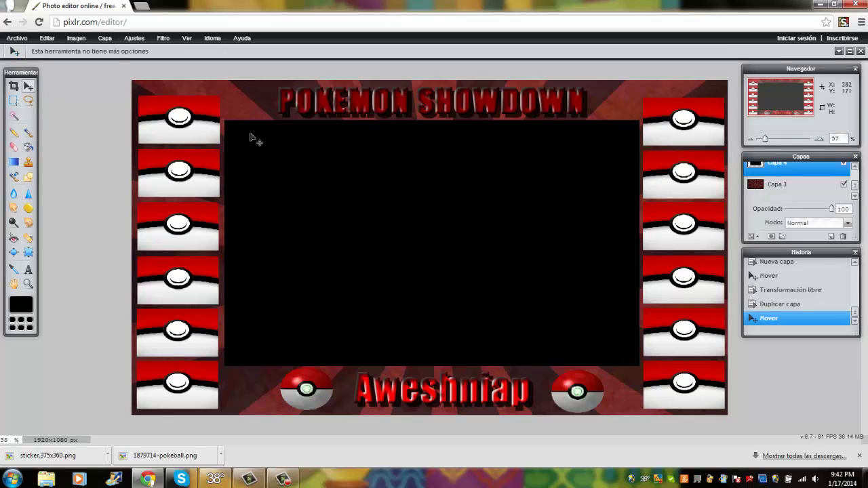
Step: Type 'Aweshniap' at the top-left corner at text size 58
{"action": "left_click", "coordinate": [28, 269]}
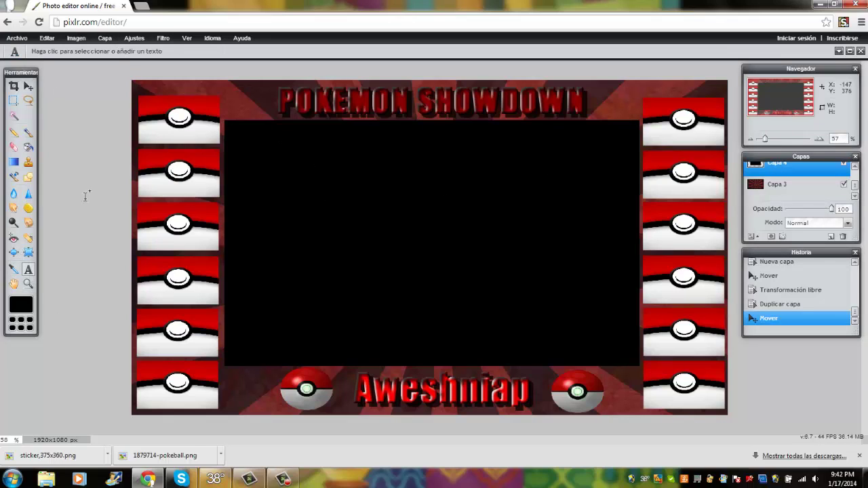
{"action": "left_click", "coordinate": [143, 89]}
{"action": "type", "text": "Aweshniap"}
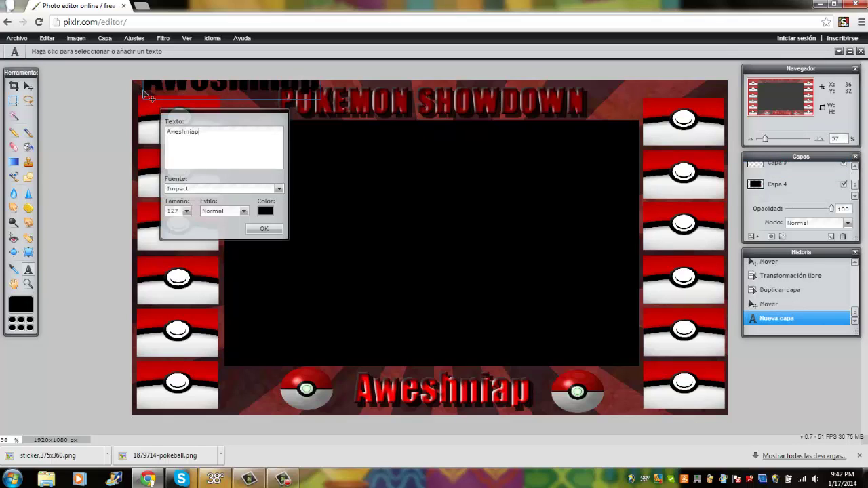
{"action": "left_click", "coordinate": [185, 212]}
{"action": "left_click_drag", "start_coordinate": [183, 221], "coordinate": [160, 224]}
{"action": "left_click", "coordinate": [186, 211]}
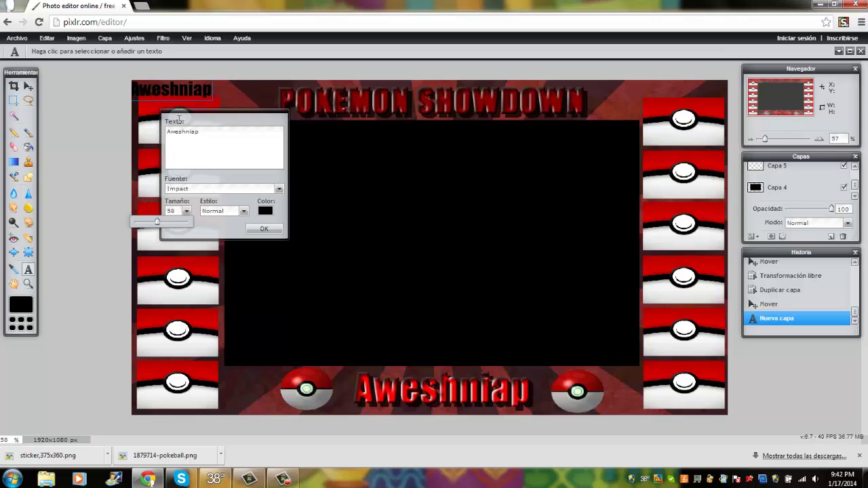
{"action": "left_click_drag", "start_coordinate": [202, 99], "coordinate": [208, 95]}
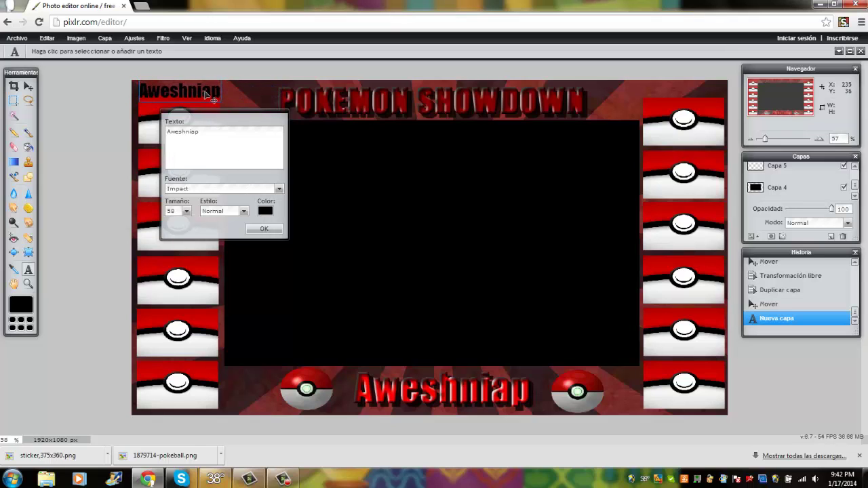
Step: Pick a text style and keep Impact as the label's font
{"action": "left_click", "coordinate": [242, 213]}
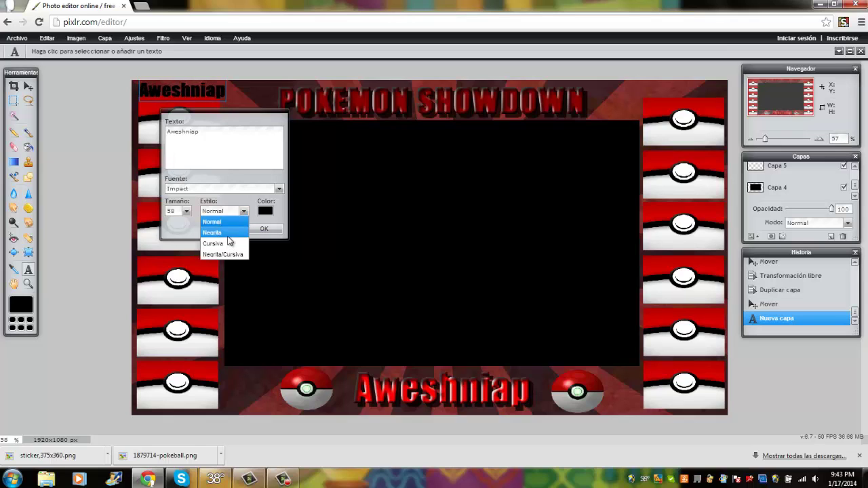
{"action": "left_click", "coordinate": [214, 231]}
{"action": "left_click", "coordinate": [278, 188]}
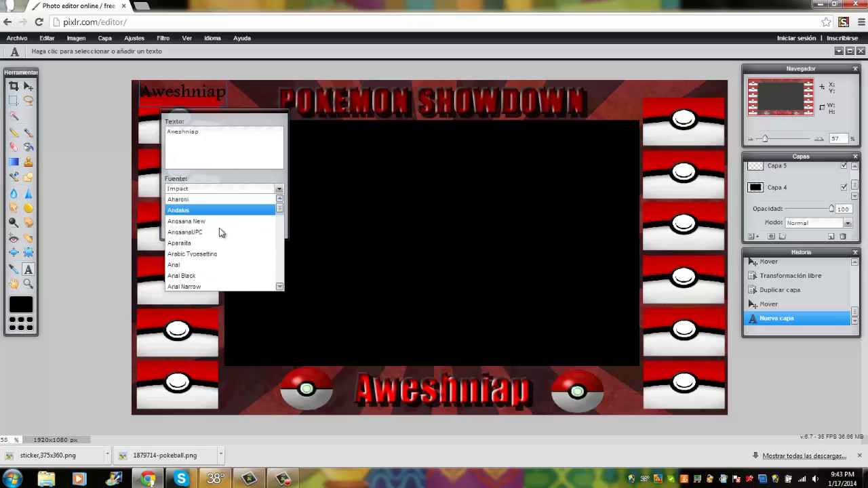
{"action": "left_click_drag", "start_coordinate": [280, 207], "coordinate": [279, 215]}
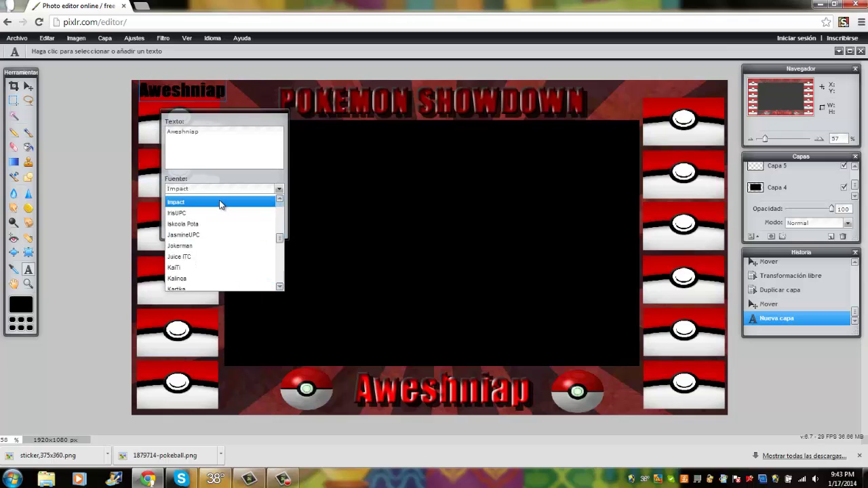
{"action": "left_click", "coordinate": [219, 201]}
Step: Nudge the Aweshniap label left and leave bevel, outer glow and inner glow off
{"action": "key", "text": "v"}
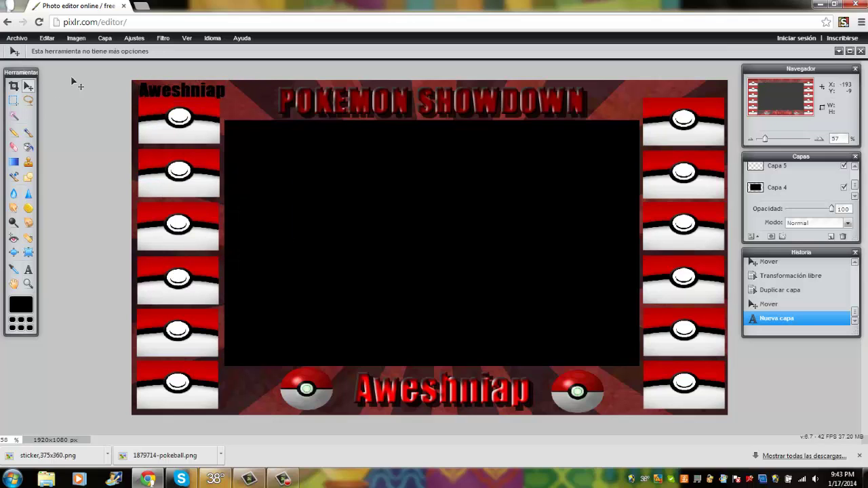
{"action": "left_click_drag", "start_coordinate": [263, 133], "coordinate": [258, 133]}
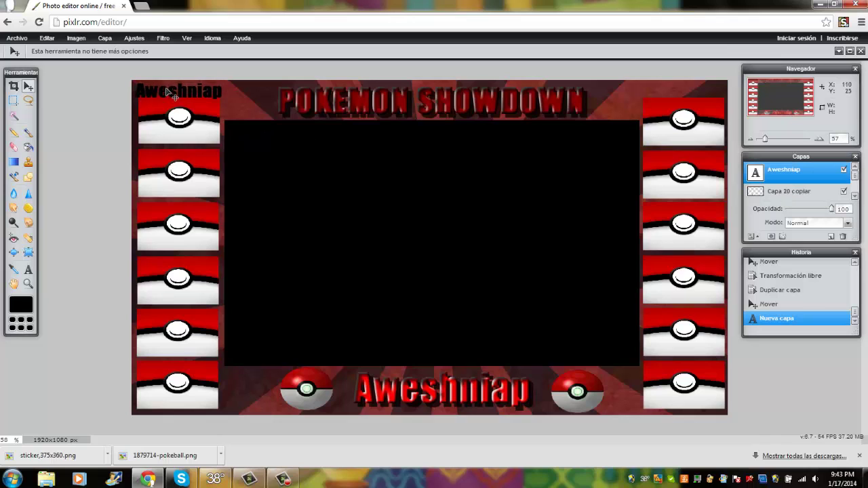
{"action": "right_click", "coordinate": [797, 194]}
{"action": "left_click", "coordinate": [780, 278]}
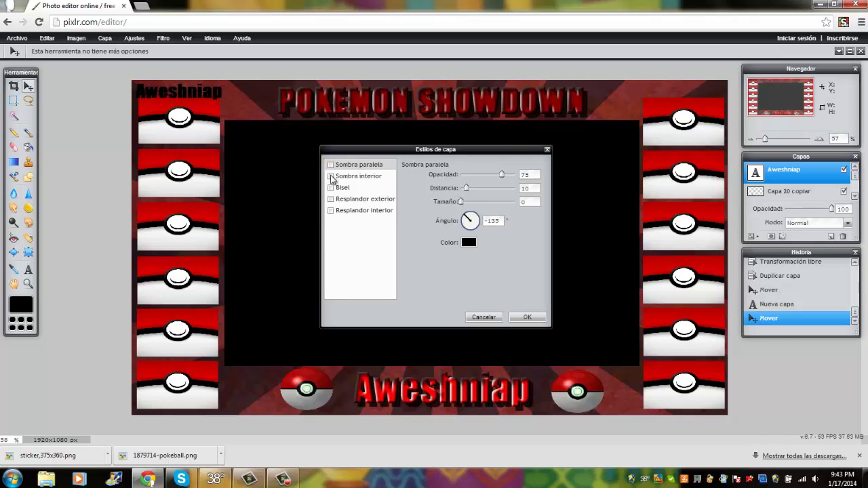
{"action": "left_click", "coordinate": [331, 188]}
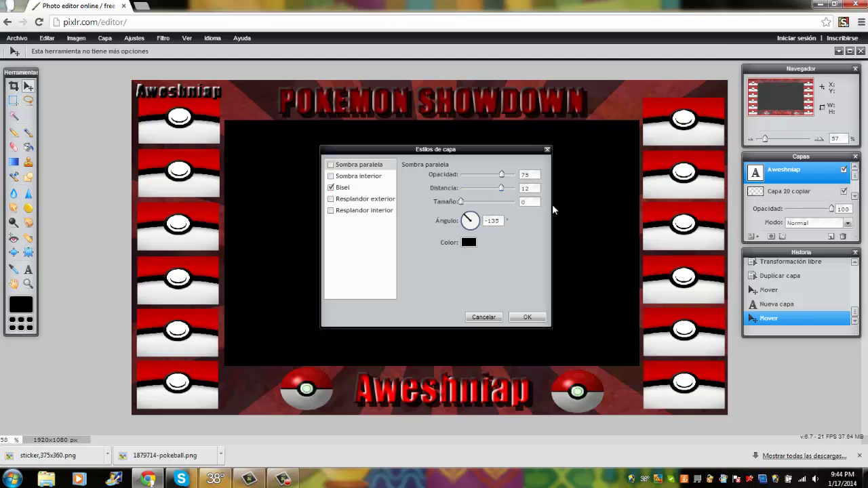
{"action": "left_click", "coordinate": [331, 188]}
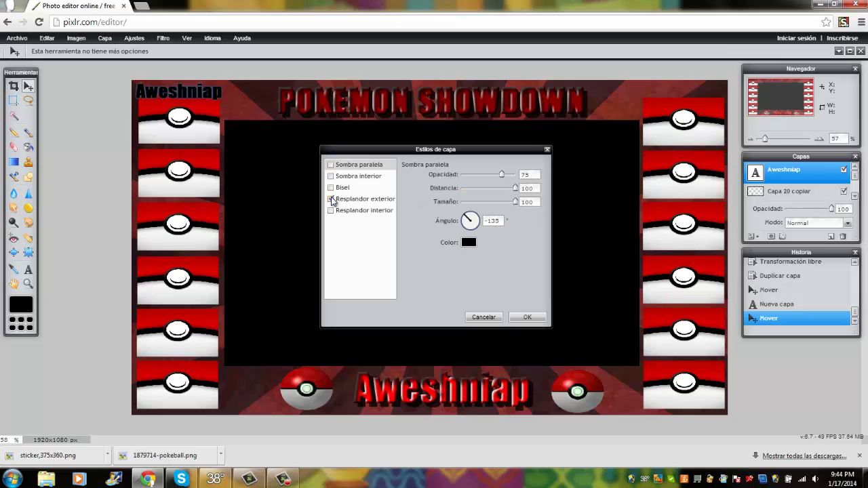
{"action": "left_click", "coordinate": [331, 200]}
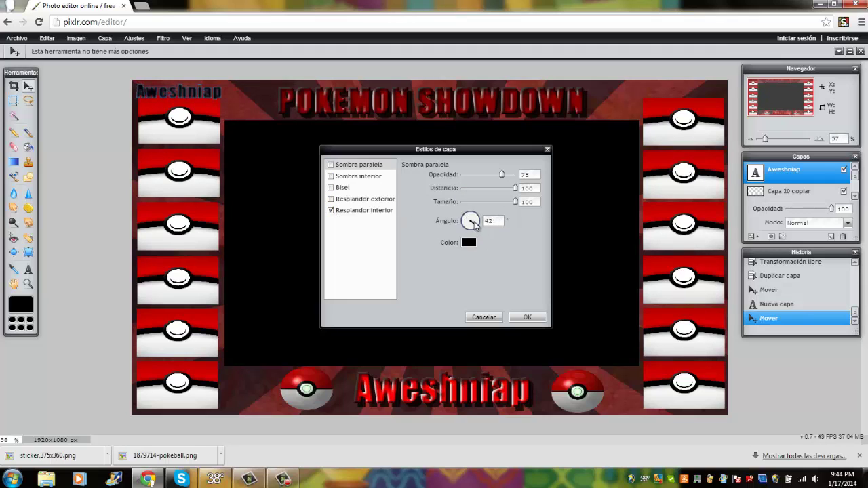
{"action": "left_click", "coordinate": [331, 211]}
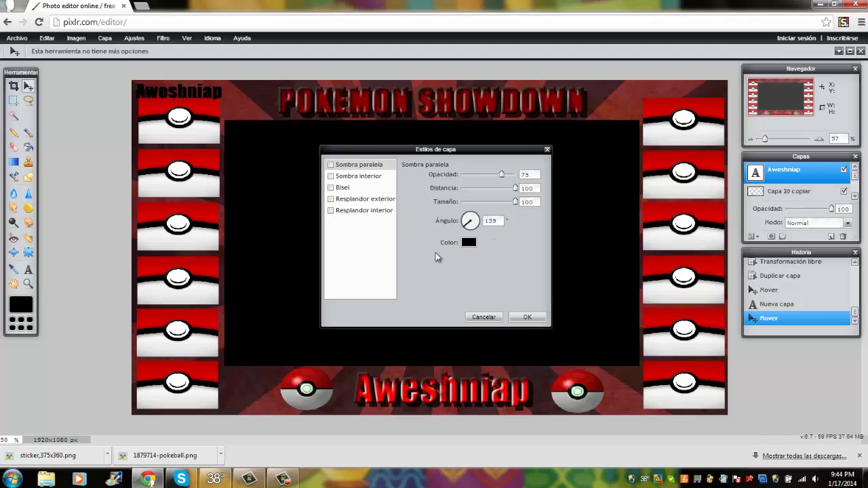
{"action": "key", "text": "Return"}
Step: Add an 'Opponent' label at the top-right corner, then reselect the Aweshniap layer with Move
{"action": "left_click", "coordinate": [27, 270]}
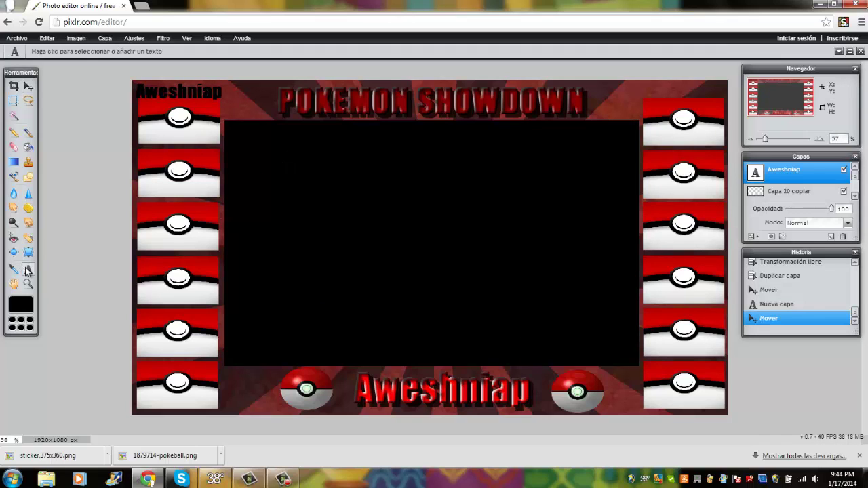
{"action": "left_click", "coordinate": [650, 92]}
{"action": "type", "text": "Oppo"}
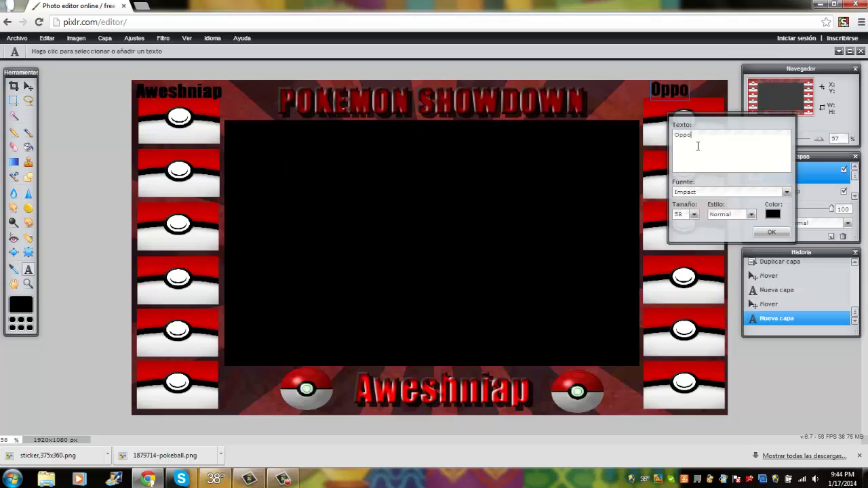
{"action": "type", "text": "nent"}
{"action": "left_click_drag", "start_coordinate": [706, 94], "coordinate": [706, 90]}
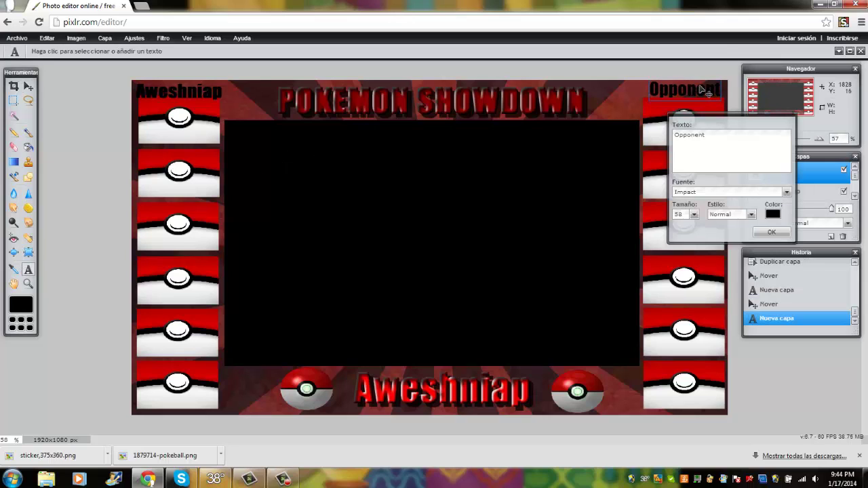
{"action": "left_click", "coordinate": [770, 232]}
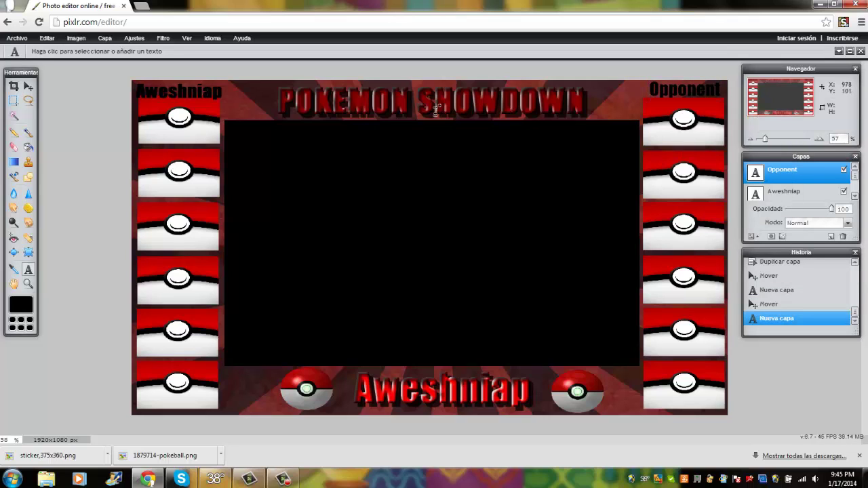
{"action": "left_click", "coordinate": [786, 192]}
{"action": "left_click", "coordinate": [28, 86]}
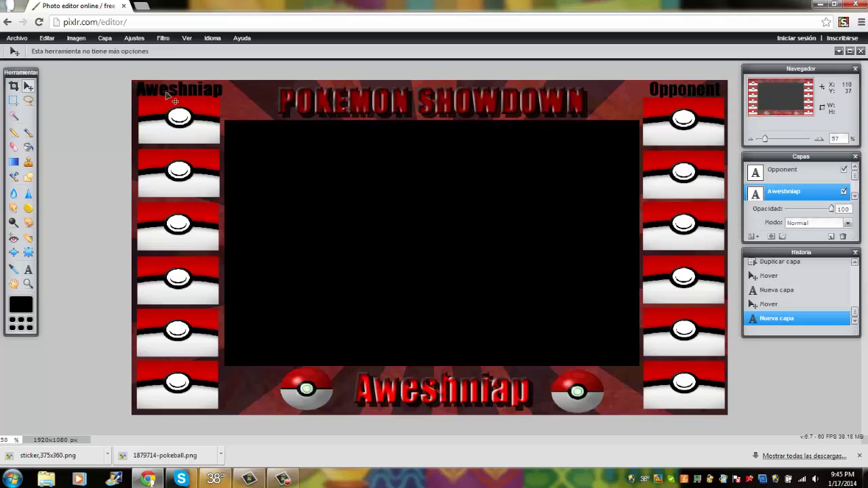